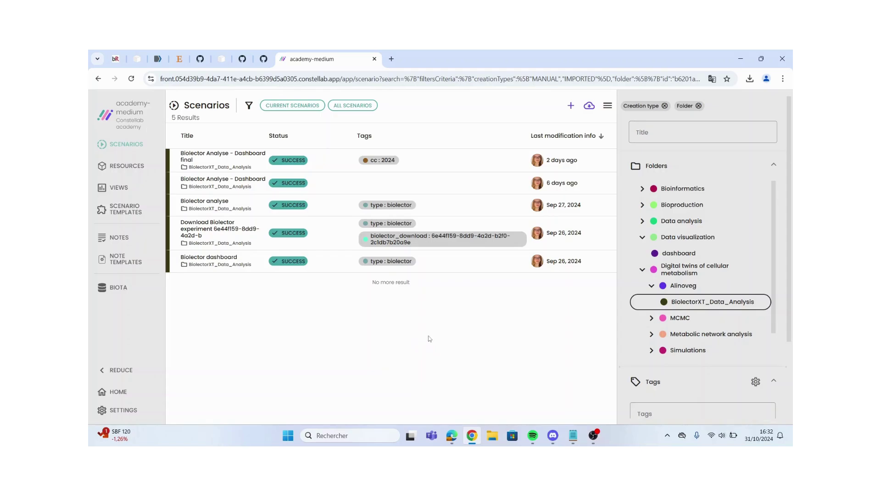
Create a new scenario titled "Biolector dashboard - Video" without a template or folder.
left_click(571, 108)
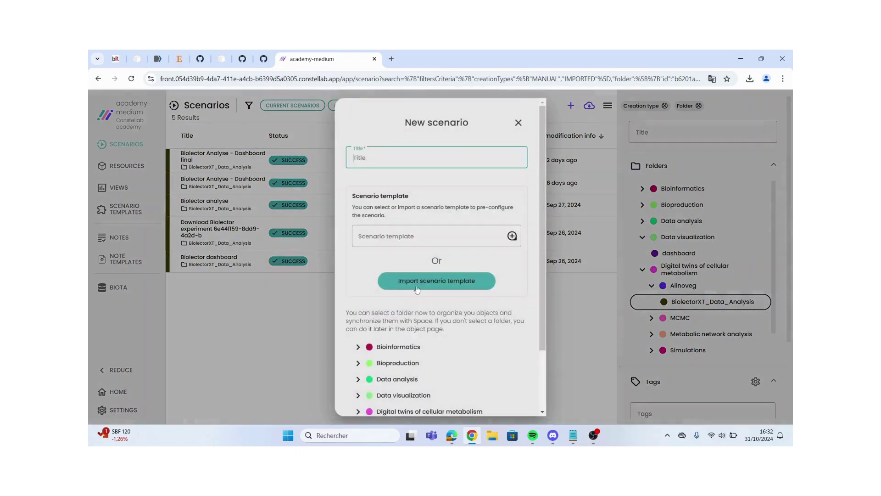
key("Caps_Lock")
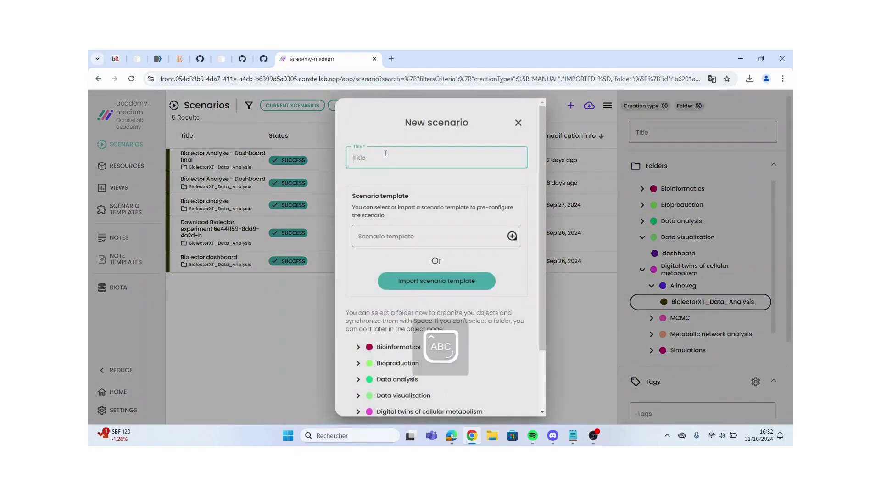
type("B")
key("Caps_Lock")
type("iolector dashboard - Video")
scroll(383, 252, "down", 3)
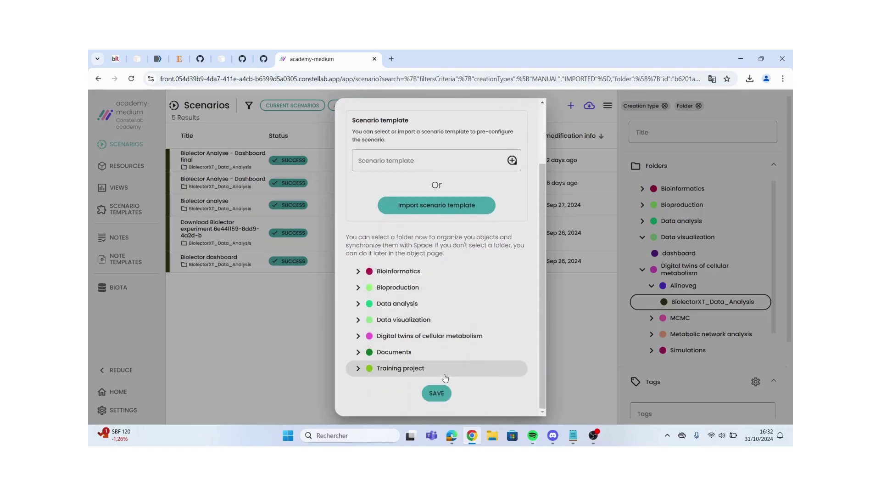
left_click(436, 392)
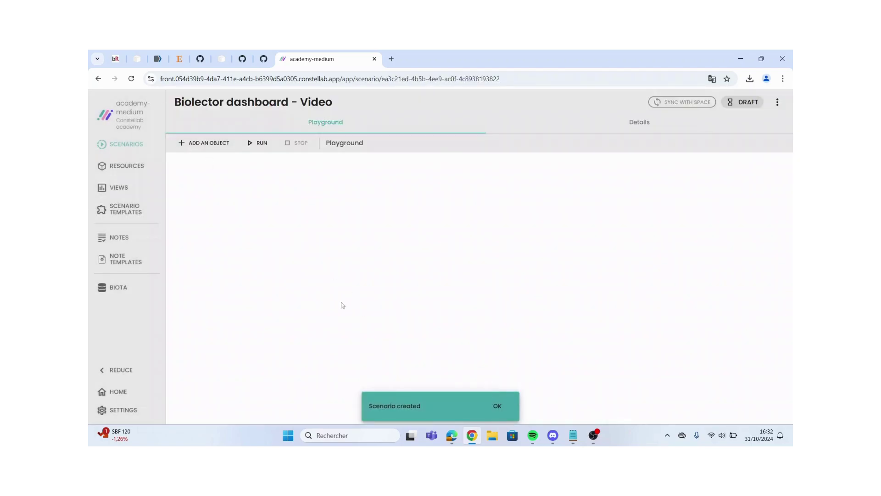
Add the Biolector Dashboard process from the gws_biolector brick and attach an output to its Streamlit App port.
left_click(216, 144)
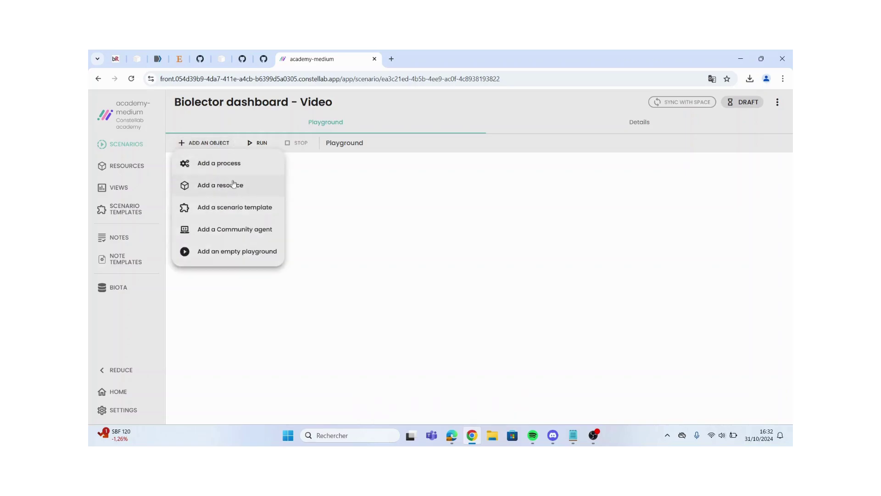
left_click(232, 169)
left_click(577, 218)
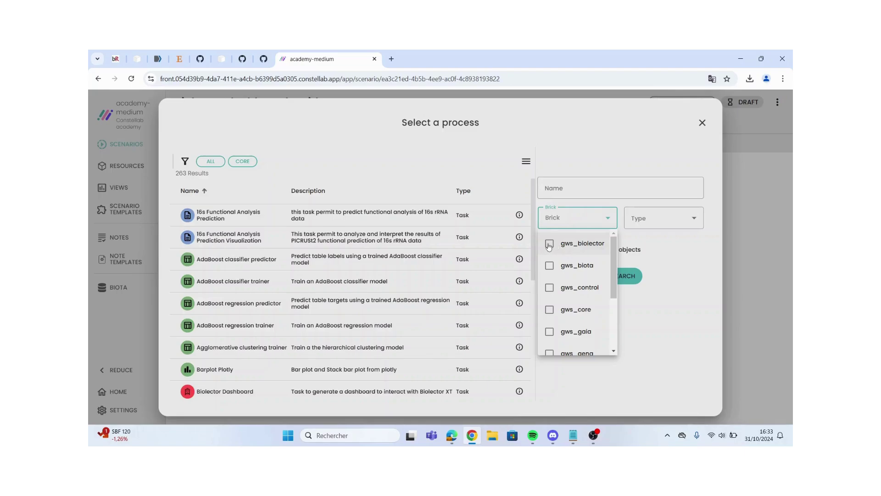
left_click(579, 247)
left_click(655, 260)
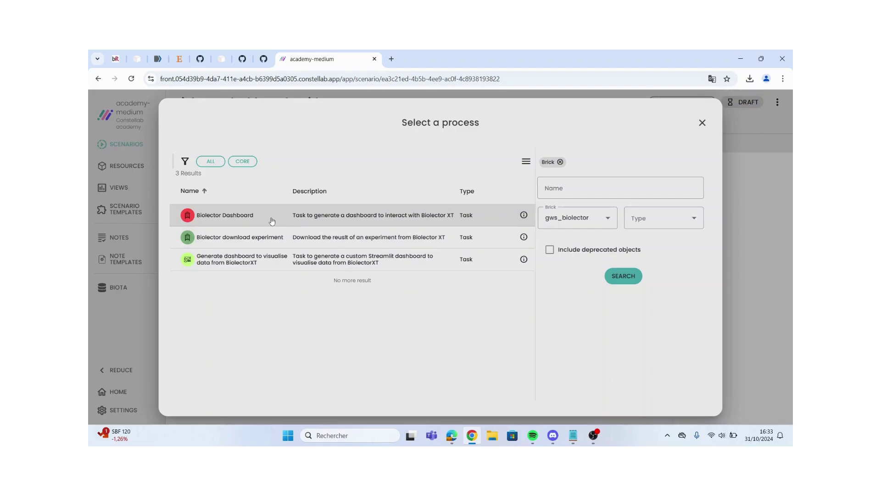
left_click(241, 220)
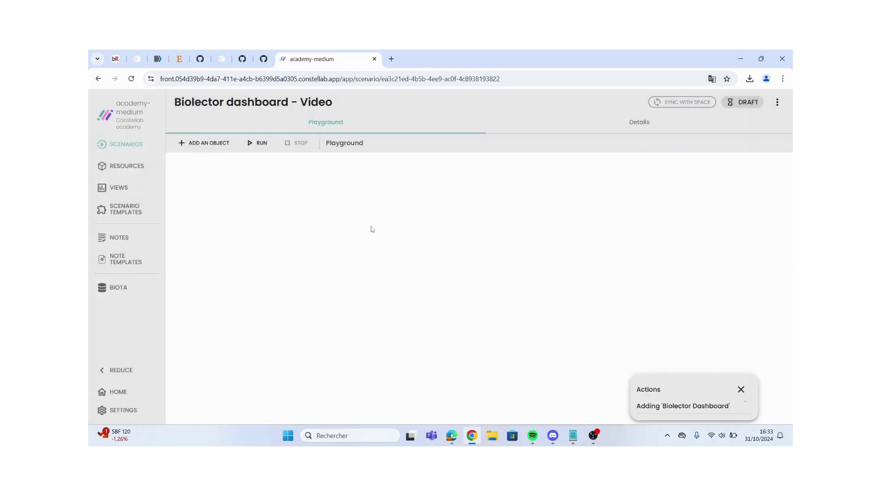
left_click(355, 234)
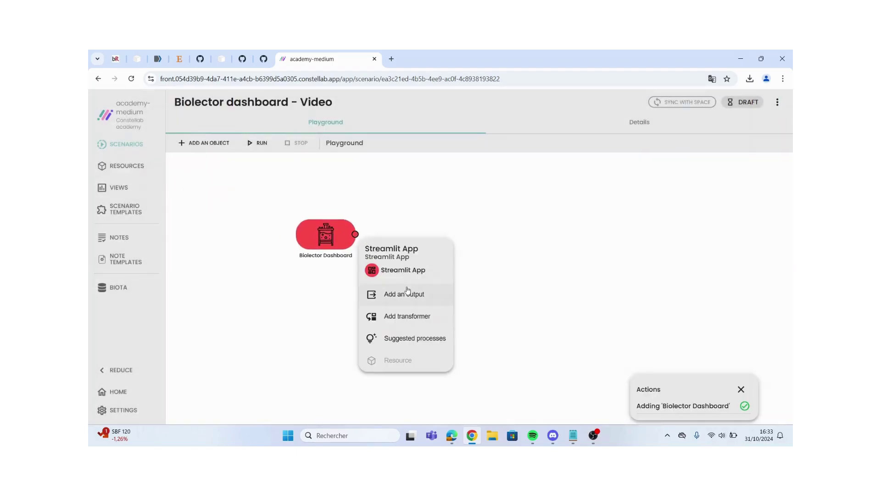
left_click(411, 295)
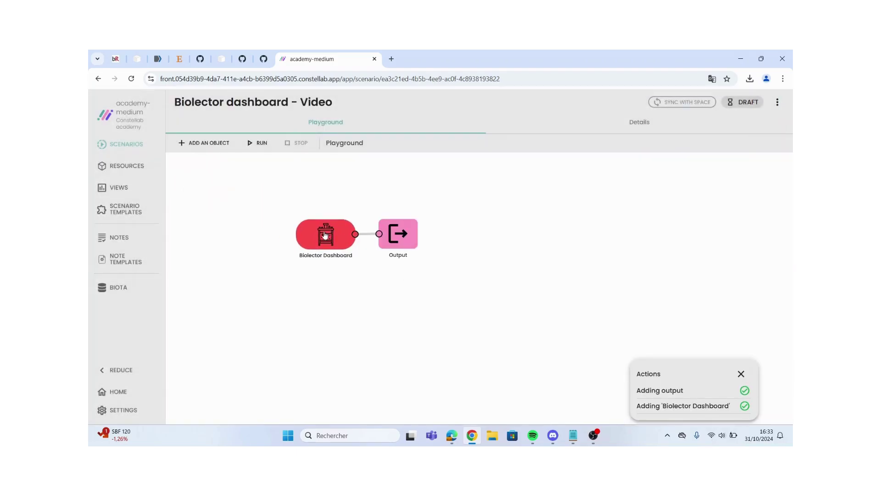
Select the "Example biolector" credentials in the Biolector Dashboard task's configuration.
double_click(325, 235)
left_click(232, 137)
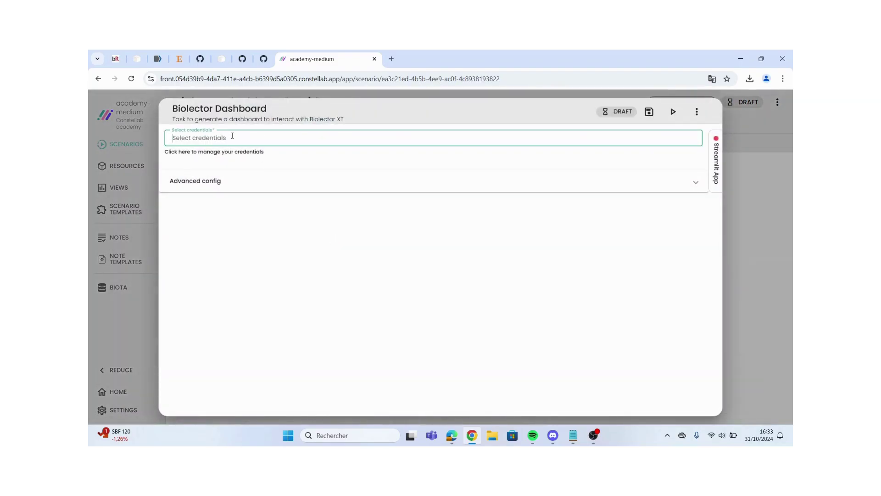
type("ben")
key("BackSpace")
key("BackSpace")
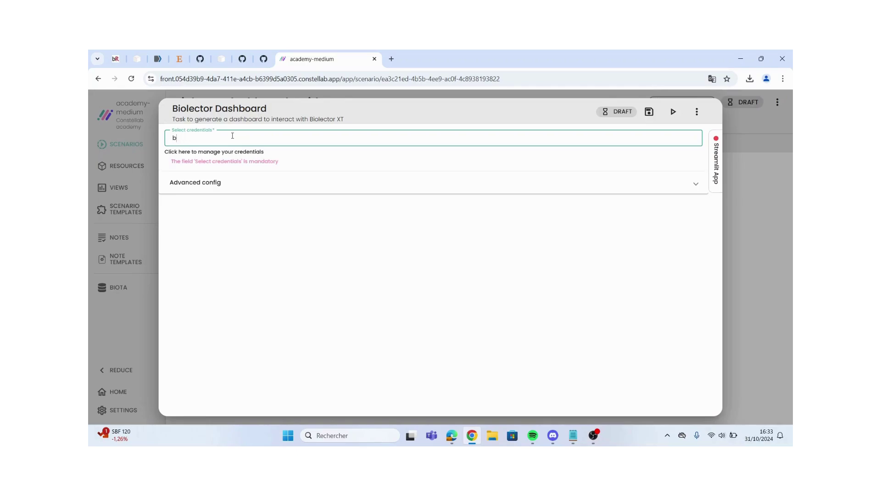
left_click(240, 166)
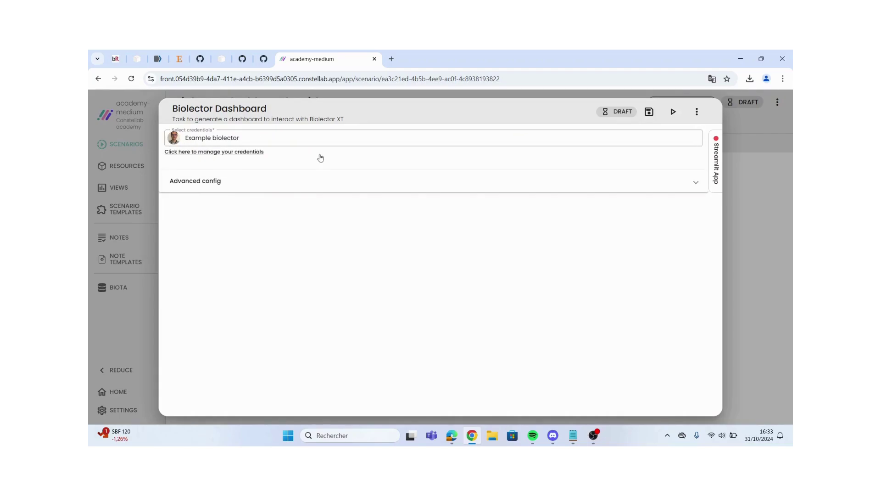
Enable Mock Service in the task's advanced configuration, then save and close the configuration.
left_click(345, 179)
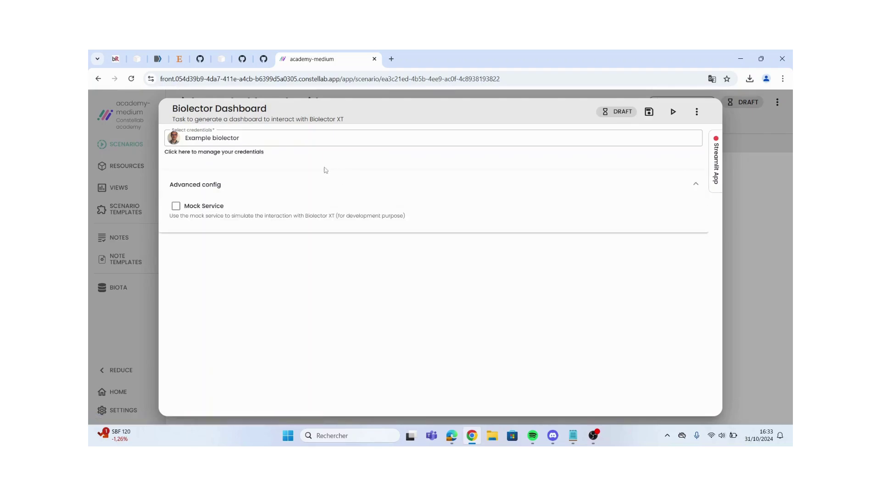
left_click(177, 208)
left_click(285, 193)
left_click(650, 115)
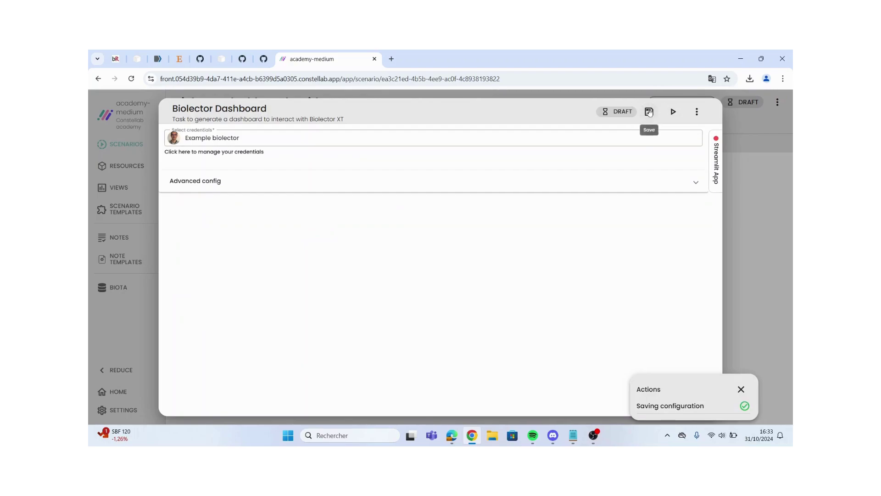
left_click(736, 192)
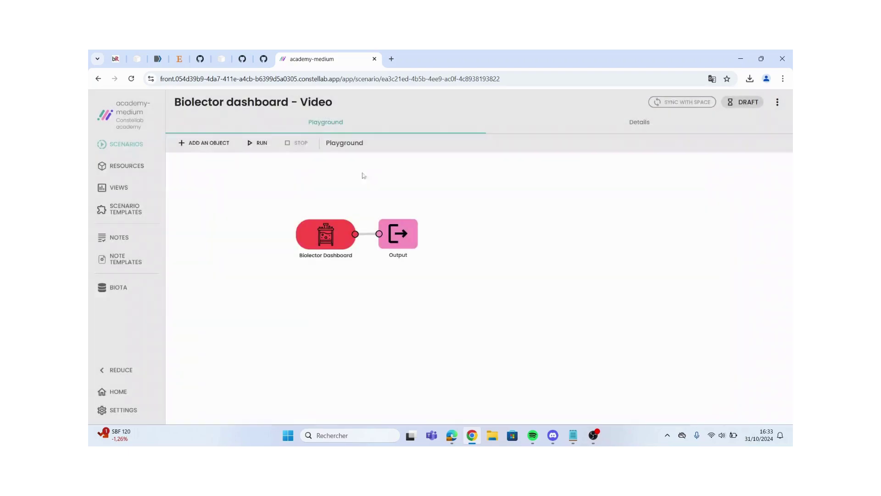
Run the scenario and open the resulting Streamlit App resource.
left_click(260, 145)
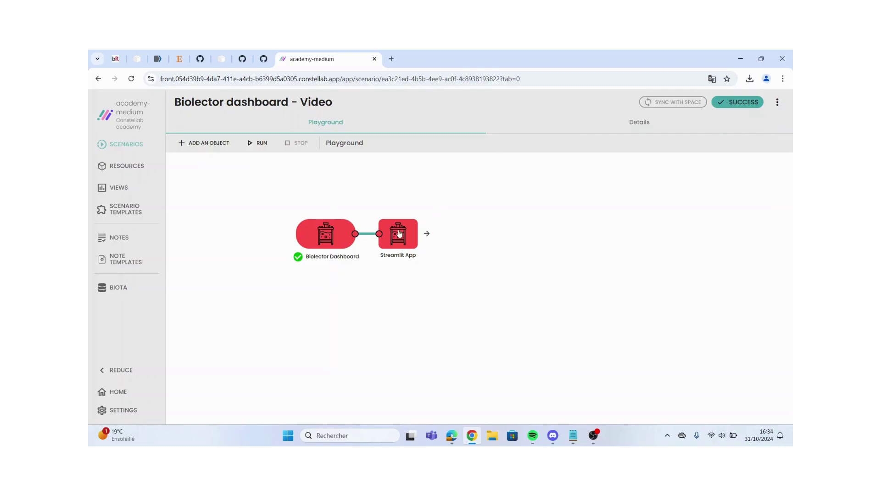
double_click(399, 233)
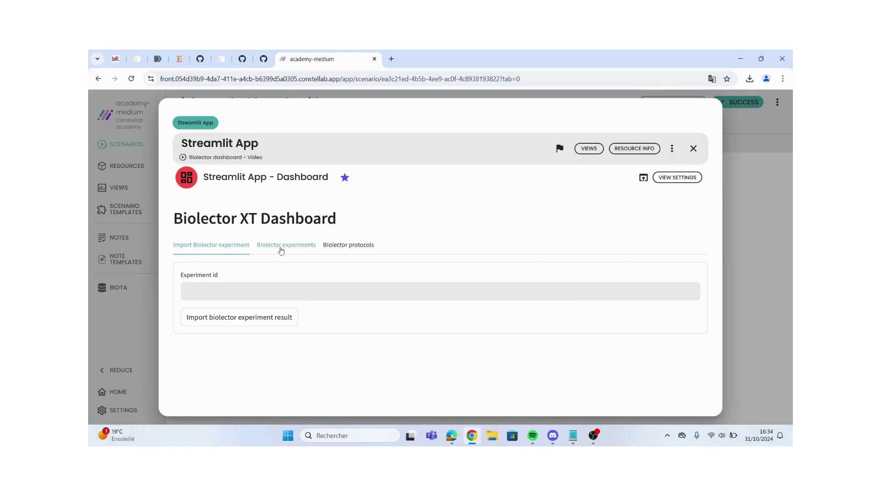
Browse the Biolector experiments list and copy the id of the experiment with protocol name 2 24 066 BXT.
left_click(281, 249)
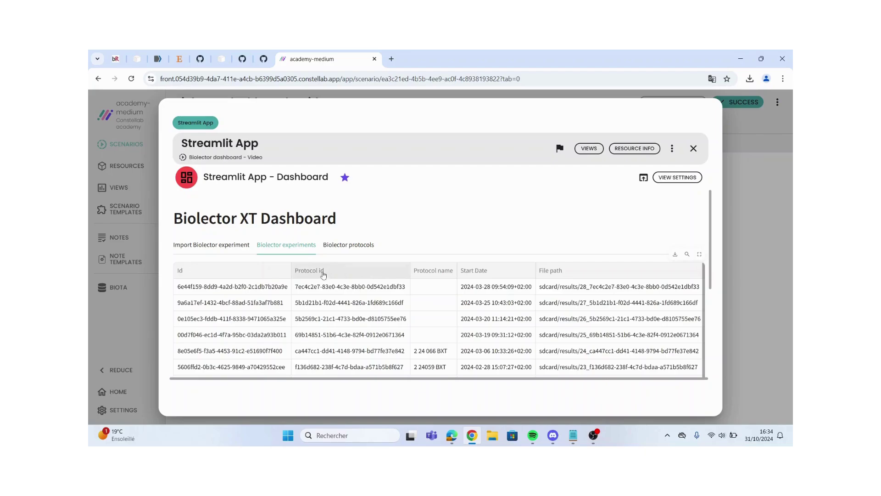
scroll(445, 290, "down", 1)
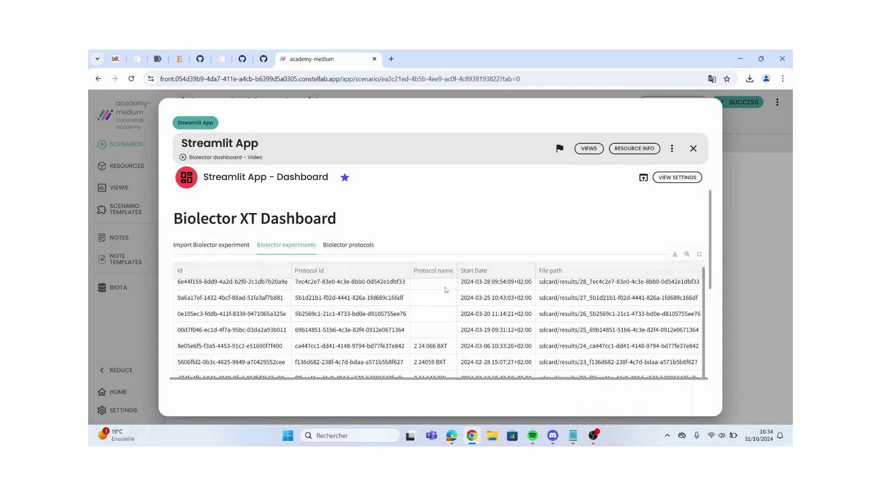
scroll(440, 307, "down", 1)
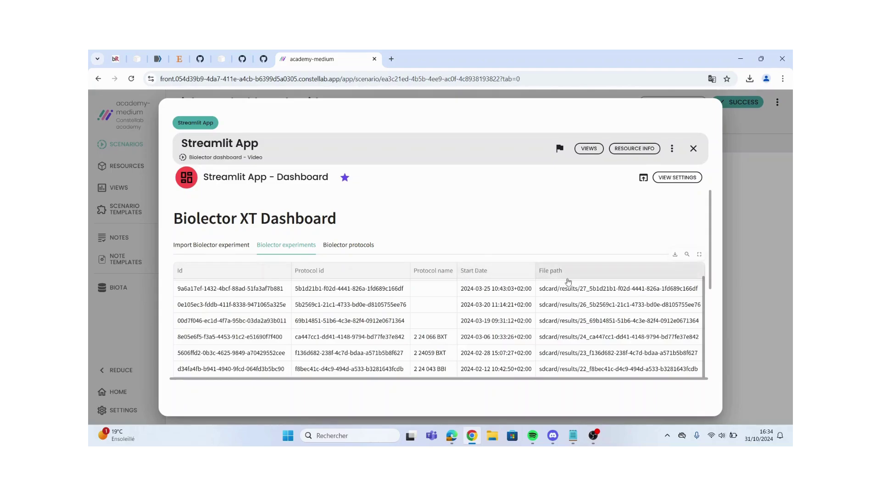
scroll(569, 285, "down", 4)
scroll(598, 325, "up", 4)
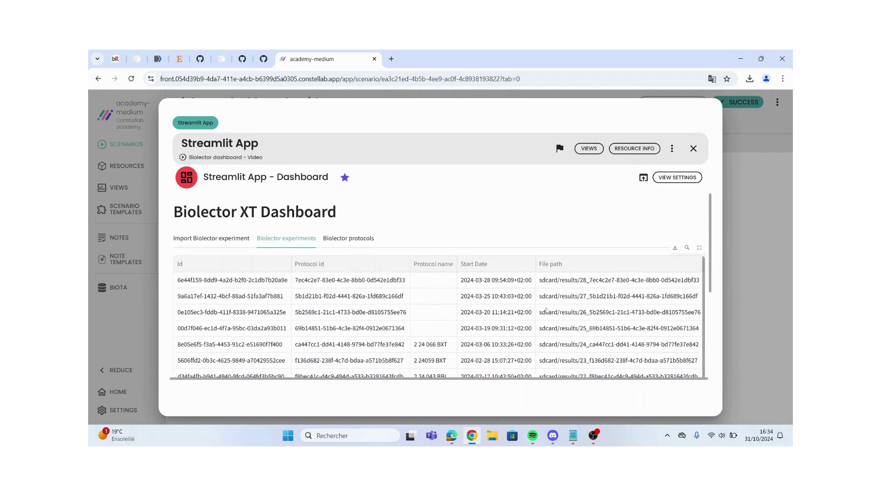
scroll(502, 324, "up", 1)
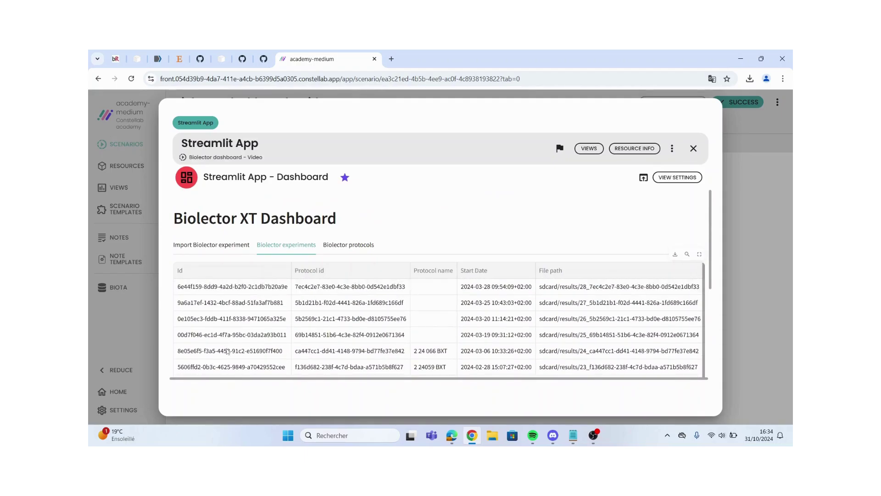
left_click(227, 352)
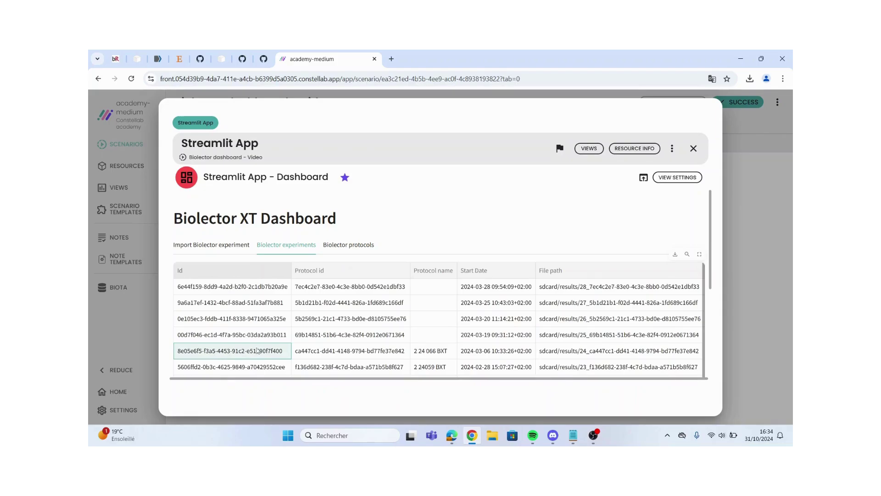
Import the Biolector experiment result for experiment id 8e05e6f5-f3a5-4453-91c2-e51690f7f400.
left_click(212, 244)
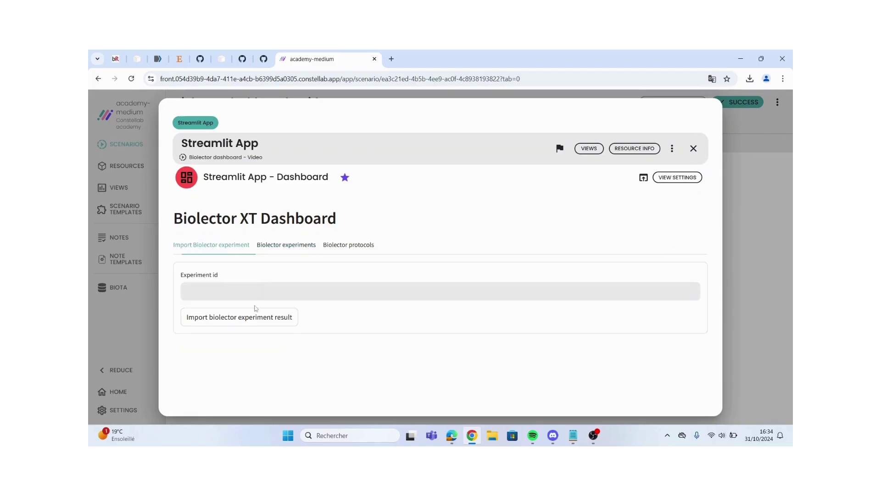
left_click(234, 290)
left_click(285, 380)
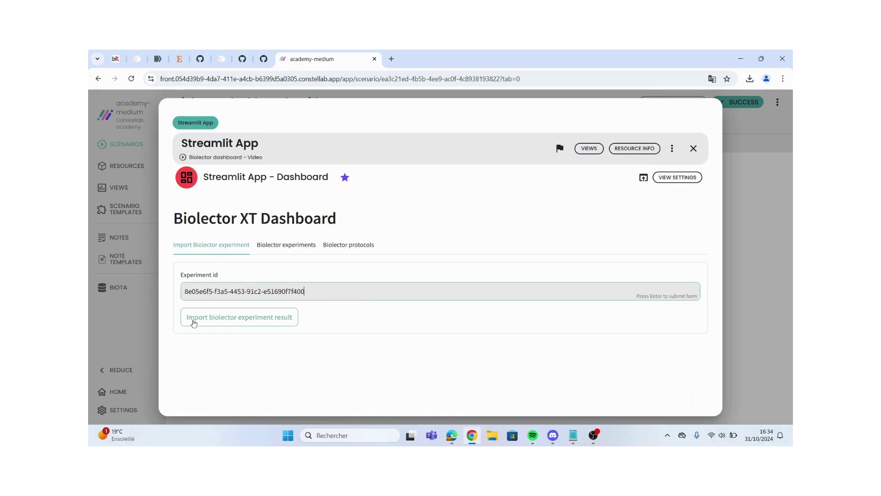
left_click(229, 324)
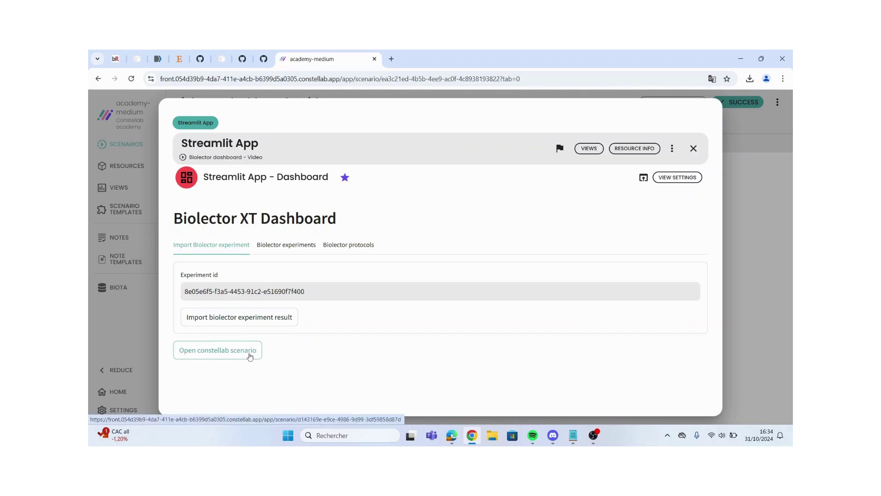
Open the generated Constellab download scenario and spread the task, table and raw data folder nodes apart.
left_click(249, 355)
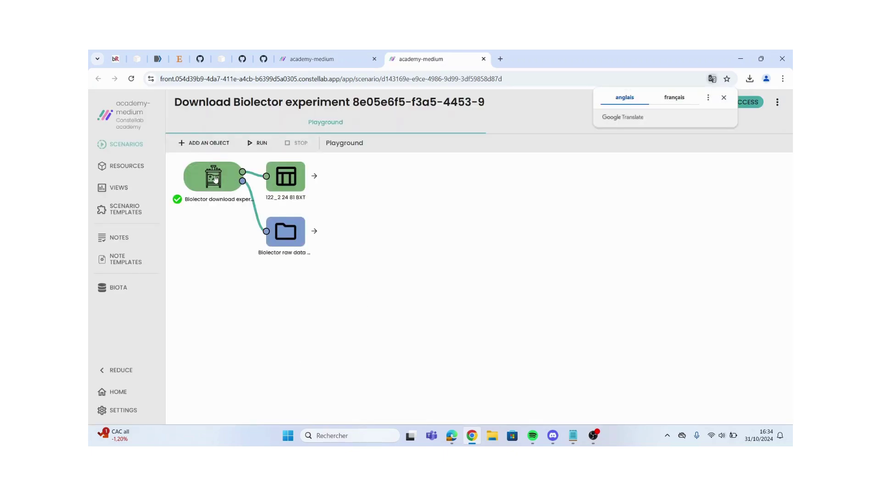
left_click_drag(215, 179, 205, 235)
left_click_drag(285, 184, 346, 200)
left_click_drag(277, 243, 343, 272)
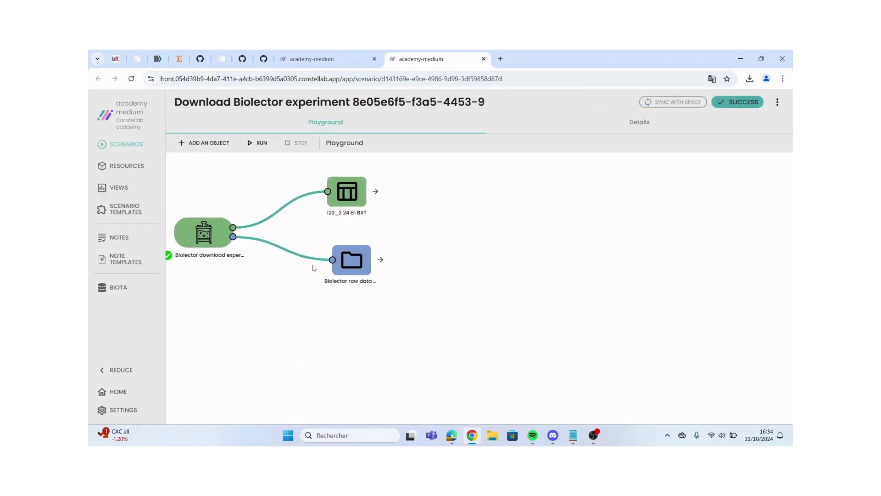
left_click_drag(204, 235, 226, 237)
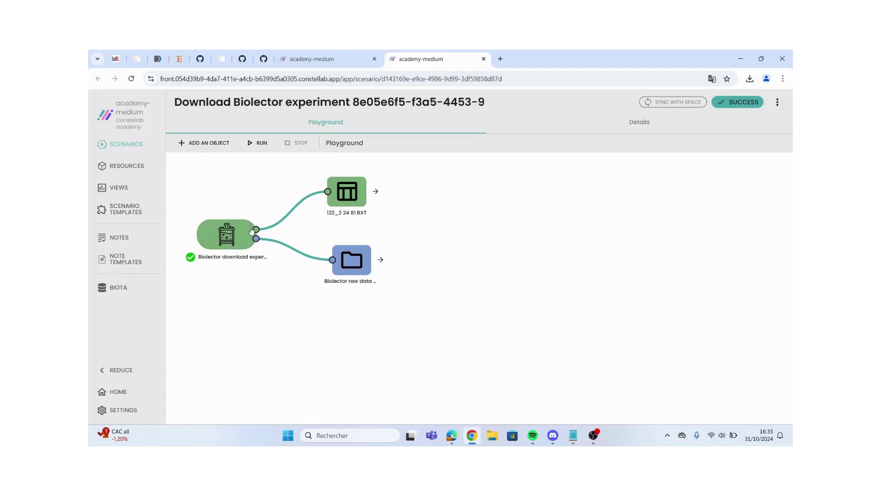
Examine the download task's configuration, the 122_2 24 81 BXT table and the contents of the Biolector raw data folder.
double_click(225, 236)
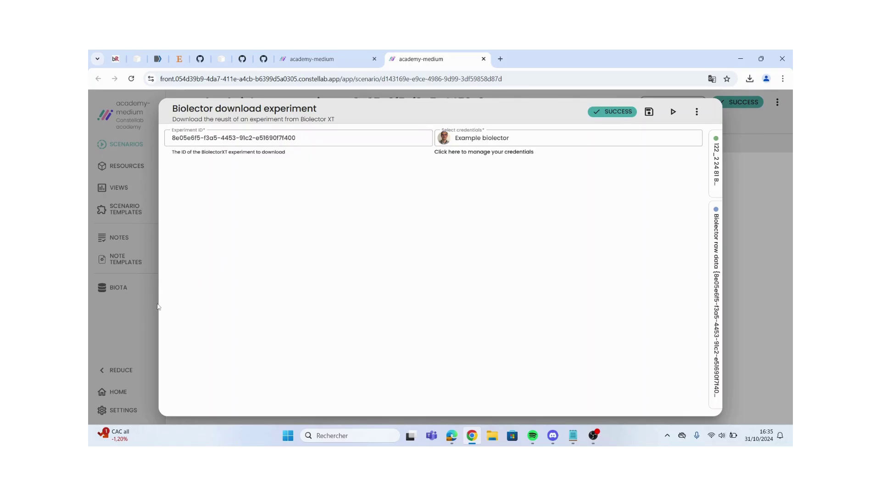
left_click(158, 306)
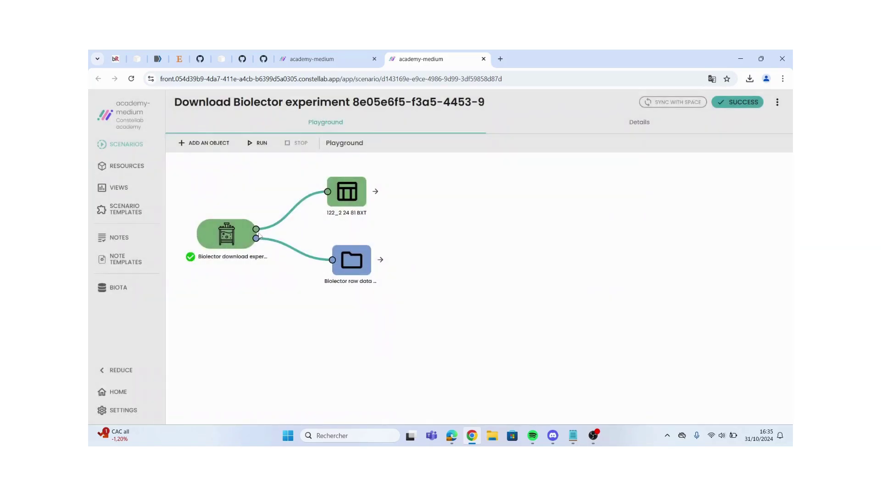
left_click_drag(352, 192, 356, 193)
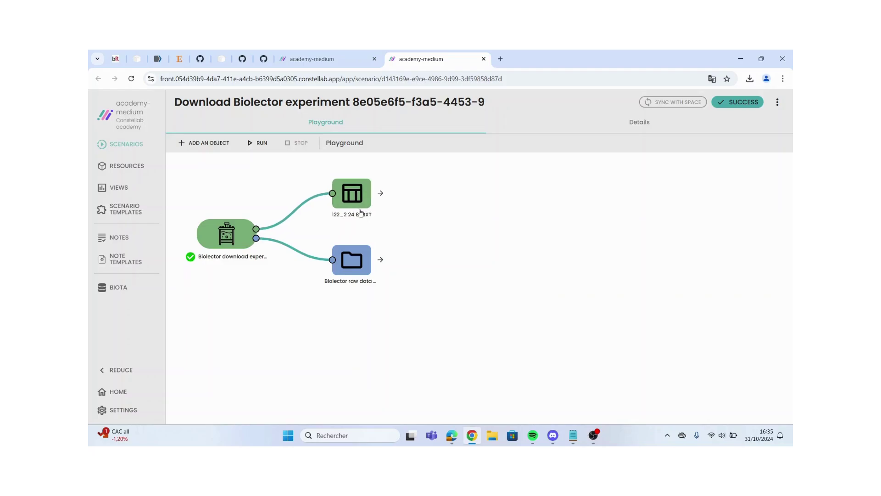
left_click(355, 196)
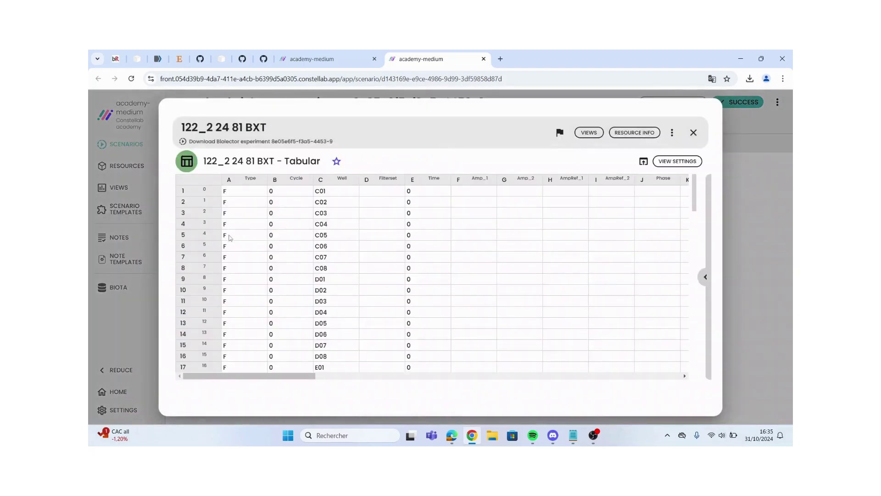
left_click(738, 238)
left_click(350, 258)
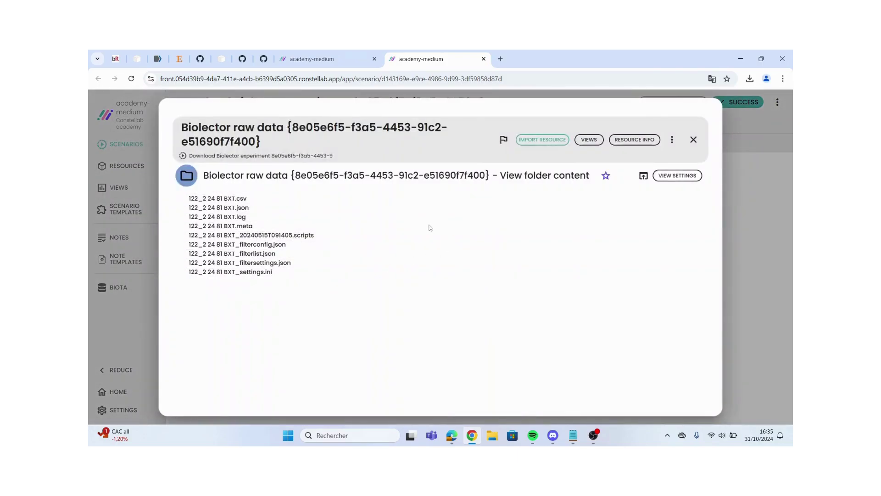
Add the gws_biolector process "Generate dashboard to visualise data from BiolectorXT" to the download scenario.
left_click(770, 215)
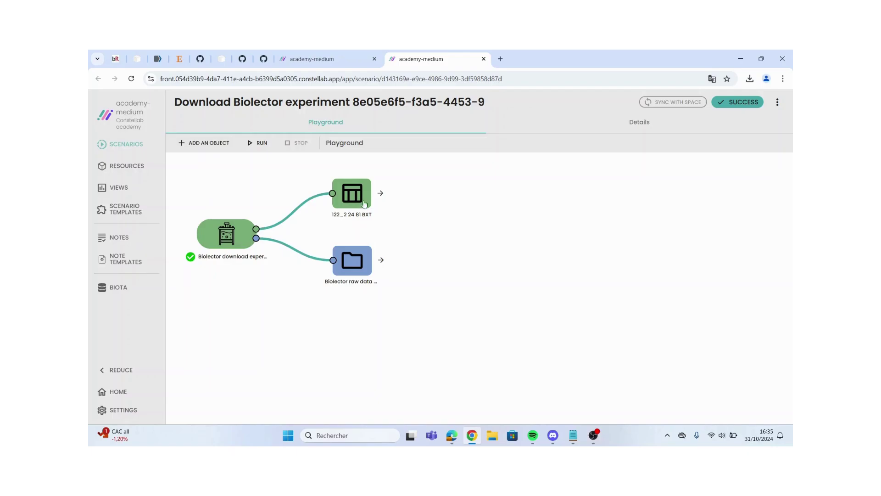
left_click(203, 146)
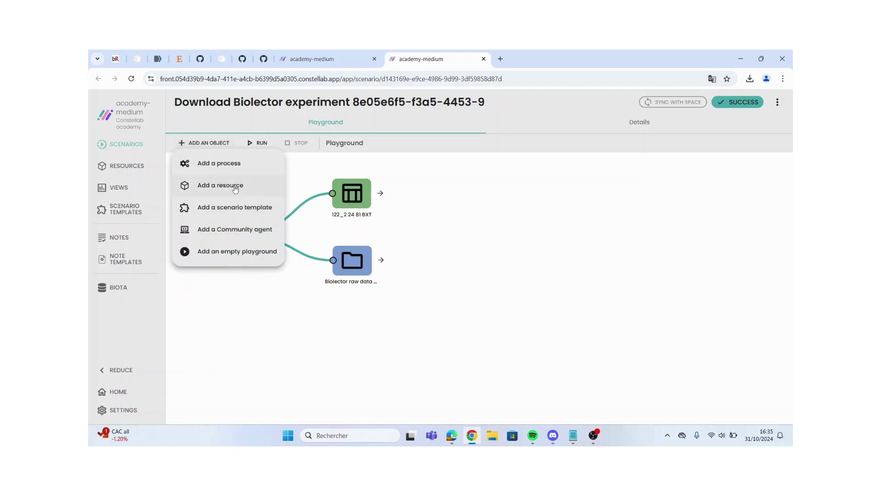
left_click(222, 163)
left_click(581, 218)
left_click(582, 243)
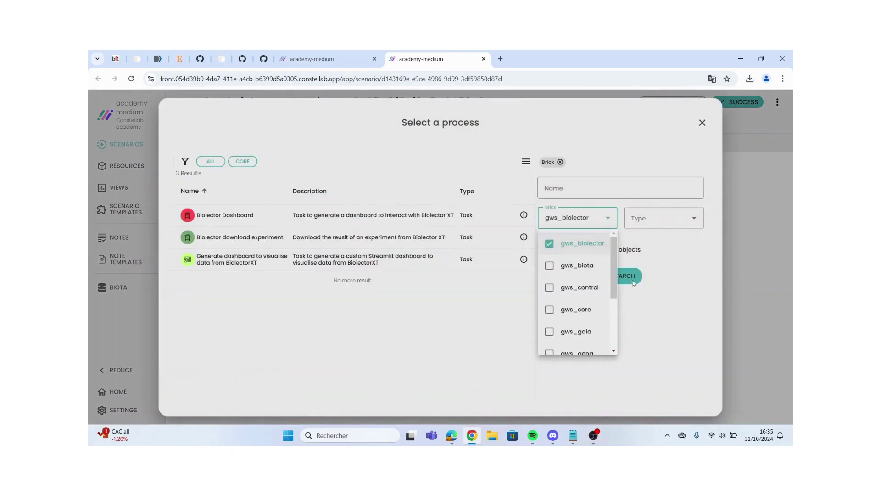
key("Escape")
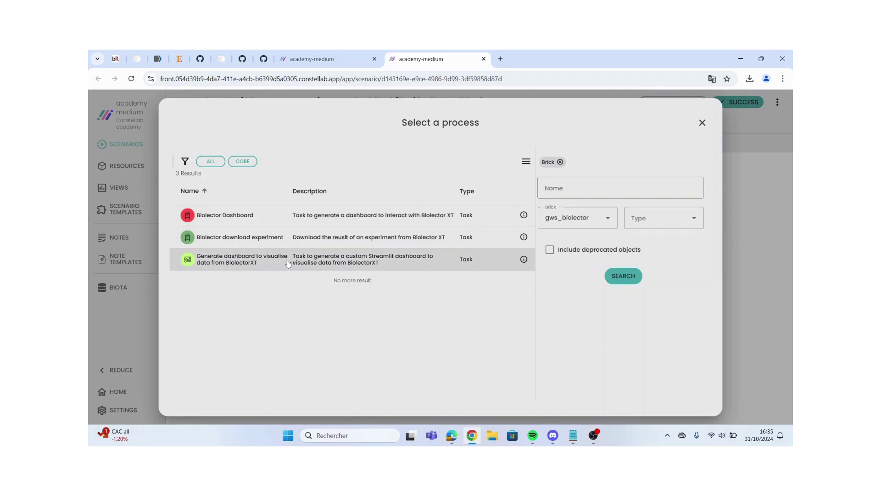
left_click(260, 265)
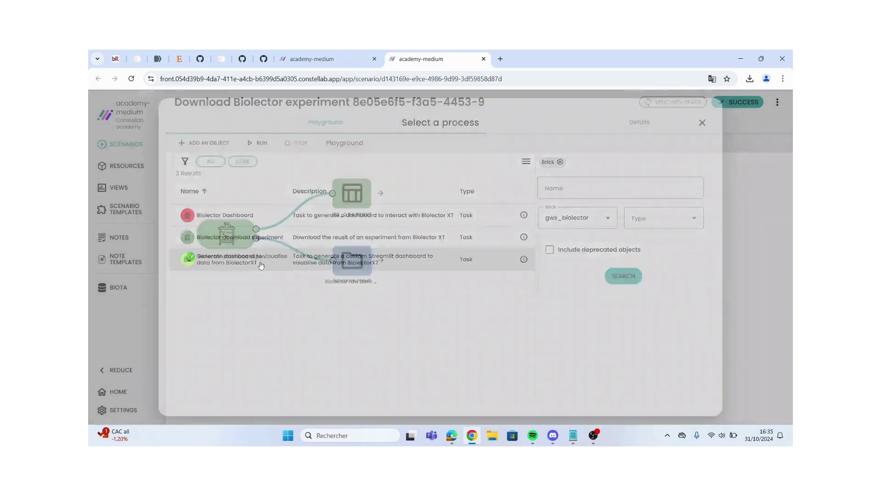
left_click(363, 296)
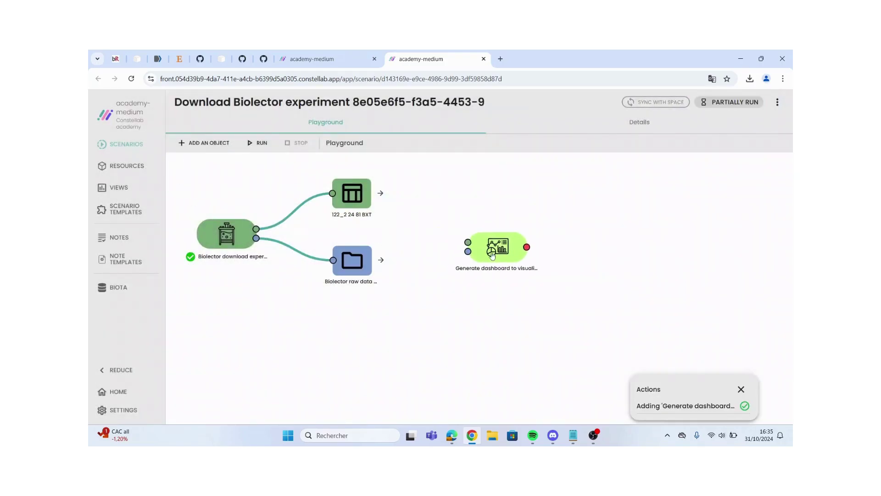
Connect the download task's table and raw data folder outputs to the matching inputs of the dashboard generation task.
left_click_drag(257, 228, 470, 248)
left_click_drag(256, 238, 518, 239)
double_click(517, 239)
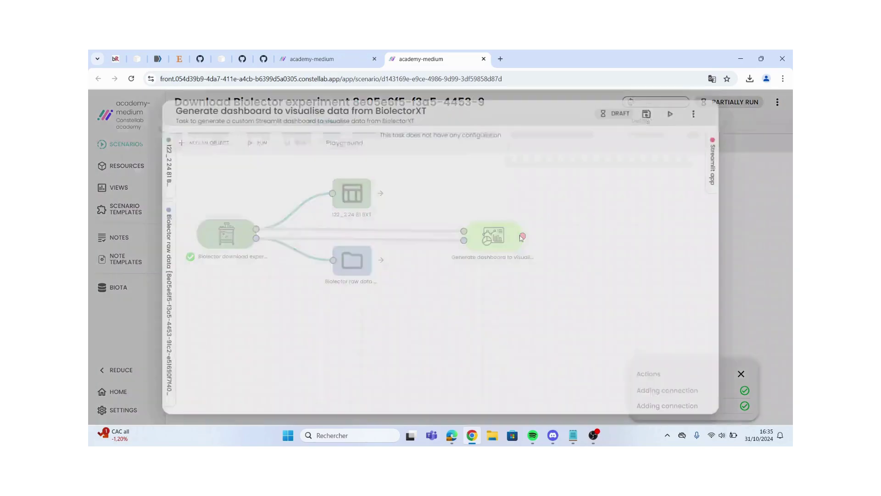
left_click(774, 219)
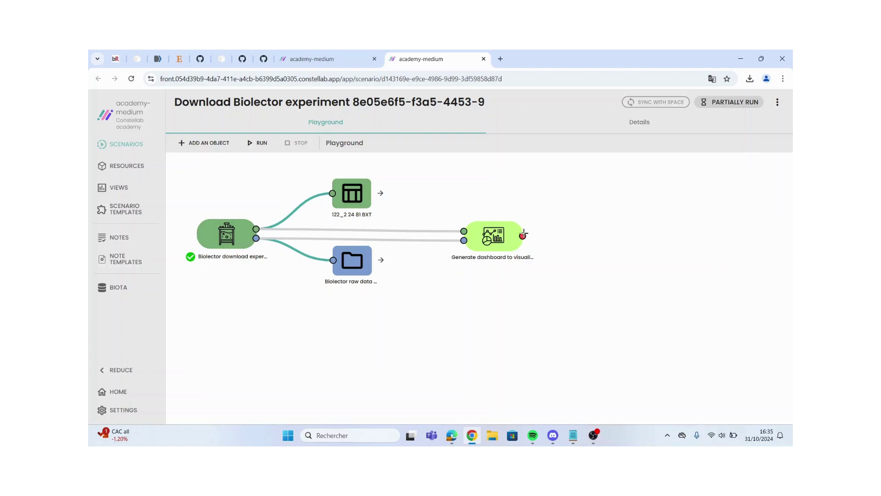
Attach an output to the dashboard generation task and run the scenario.
left_click(523, 235)
left_click(578, 296)
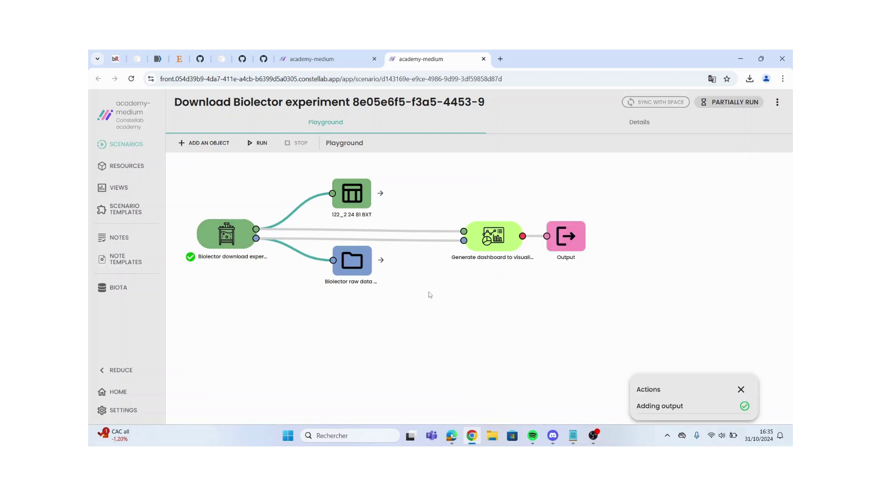
left_click(257, 142)
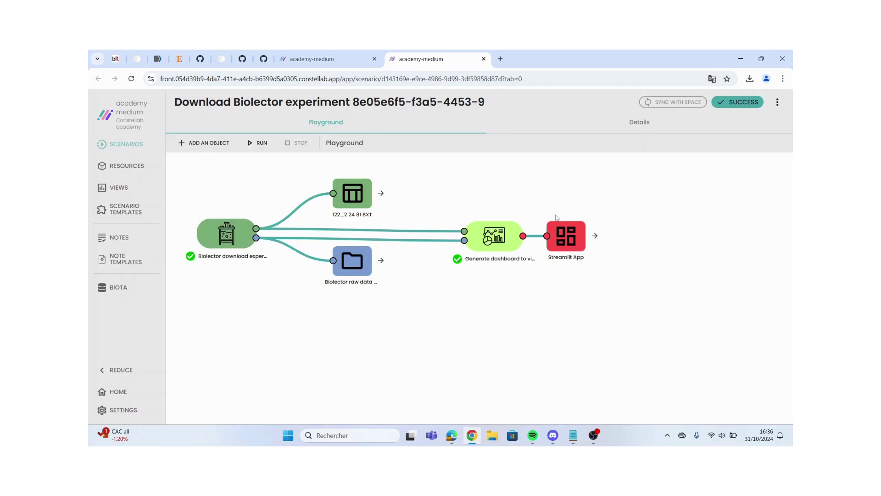
Open the generated Streamlit App dashboard in an undocked, full-screen view.
left_click(568, 238)
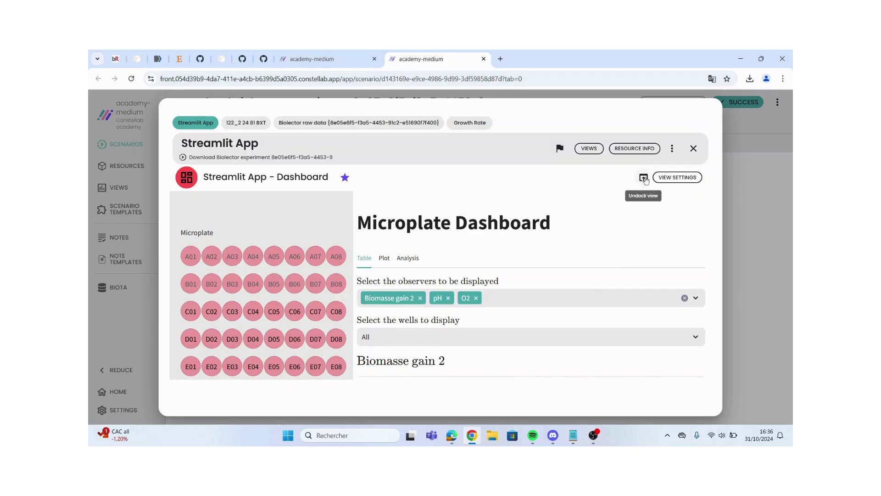
left_click(644, 178)
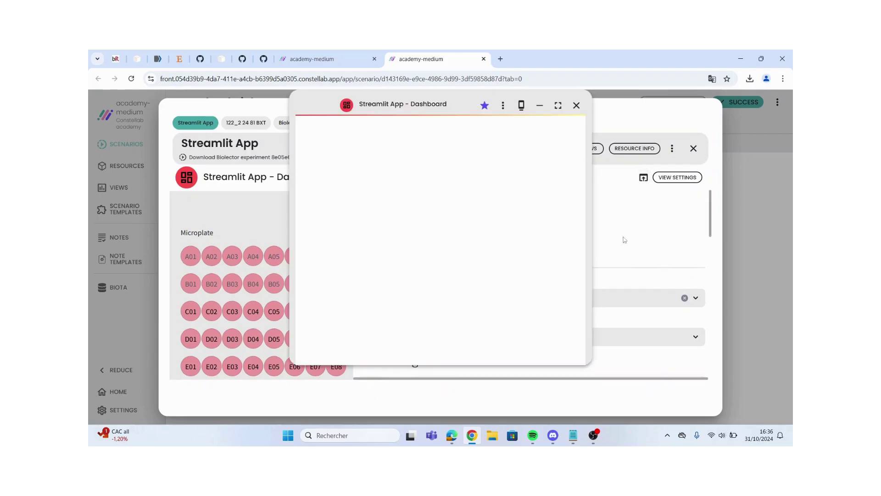
left_click(559, 107)
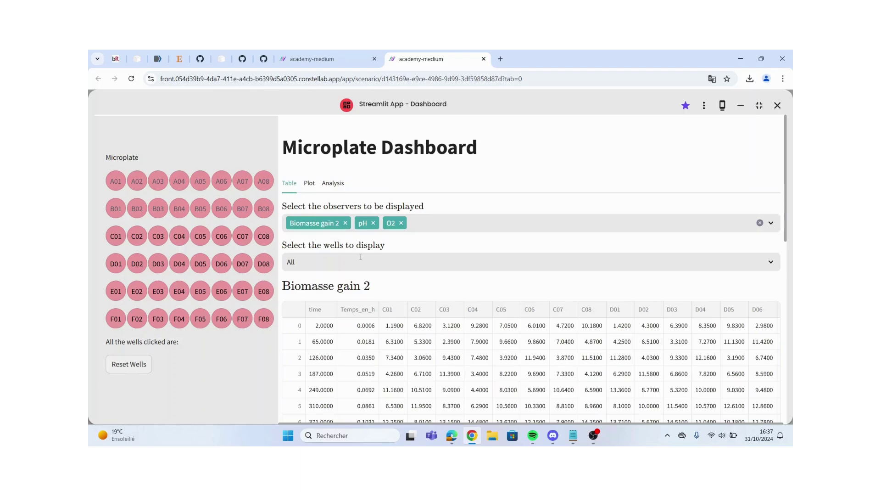
Review the Biomasse gain 2, pH and O2 tables for all wells in the Microplate Dashboard.
scroll(421, 316, "down", 1)
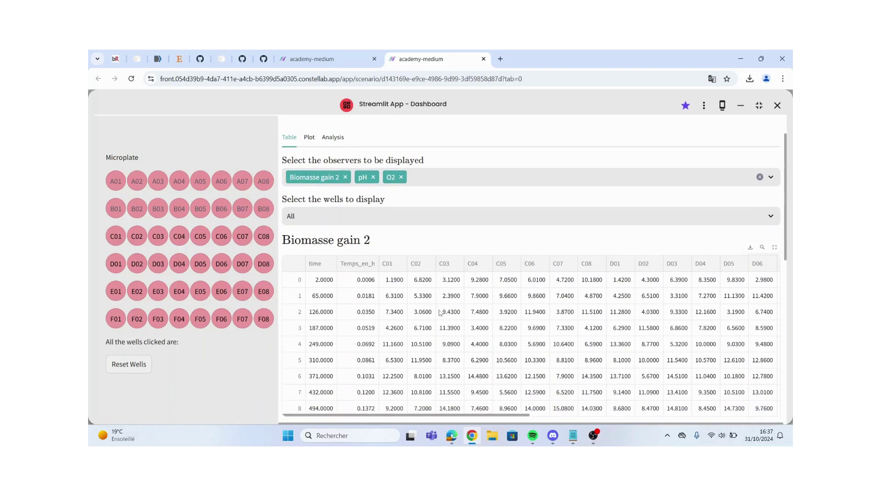
scroll(344, 230, "up", 1)
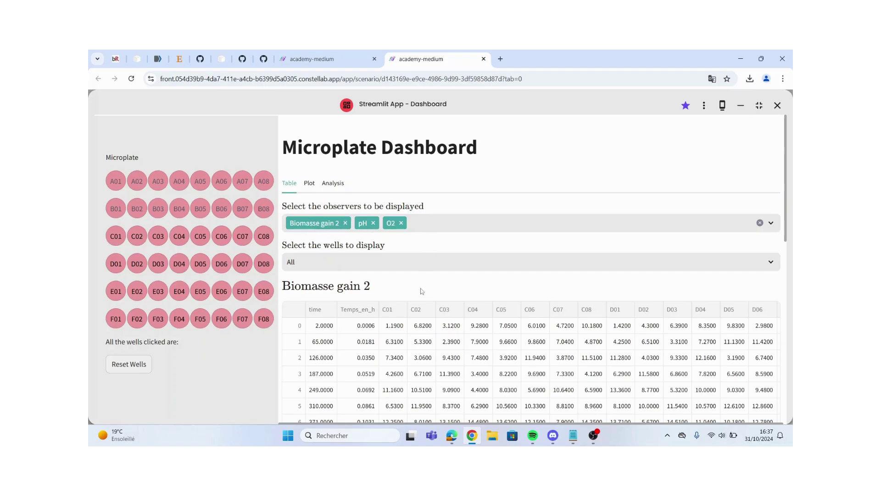
scroll(414, 296, "down", 2)
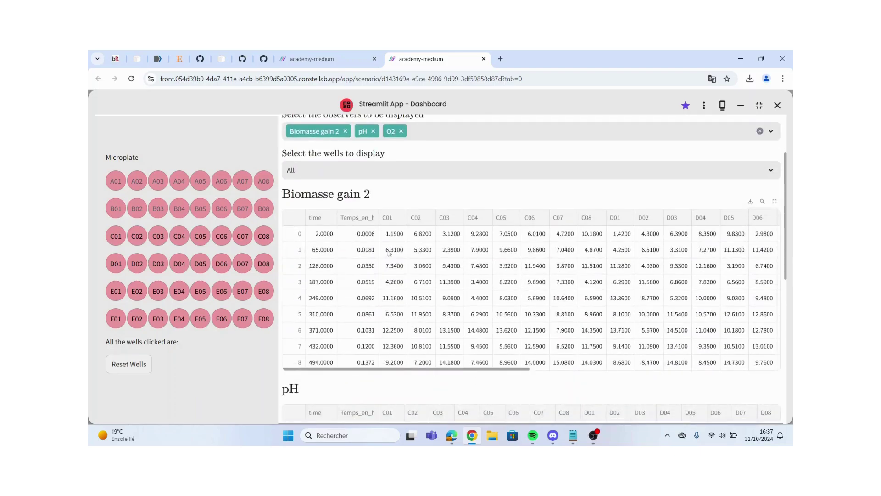
scroll(388, 253, "down", 8)
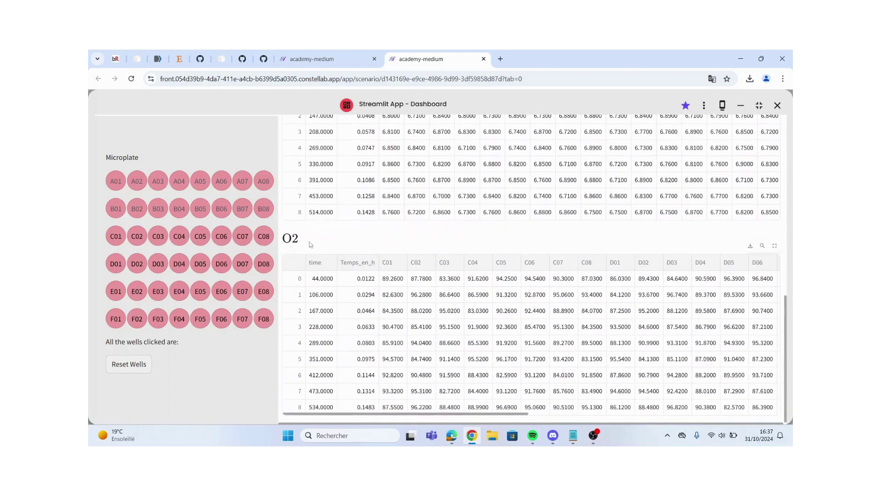
scroll(363, 271, "up", 10)
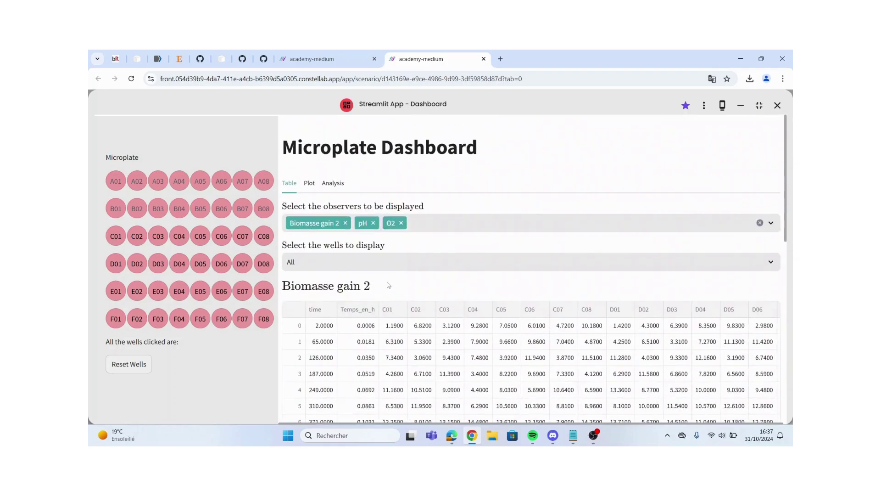
Limit the tables to "Selection on the well plate" and select wells D03 and D04 on the microplate.
left_click(341, 267)
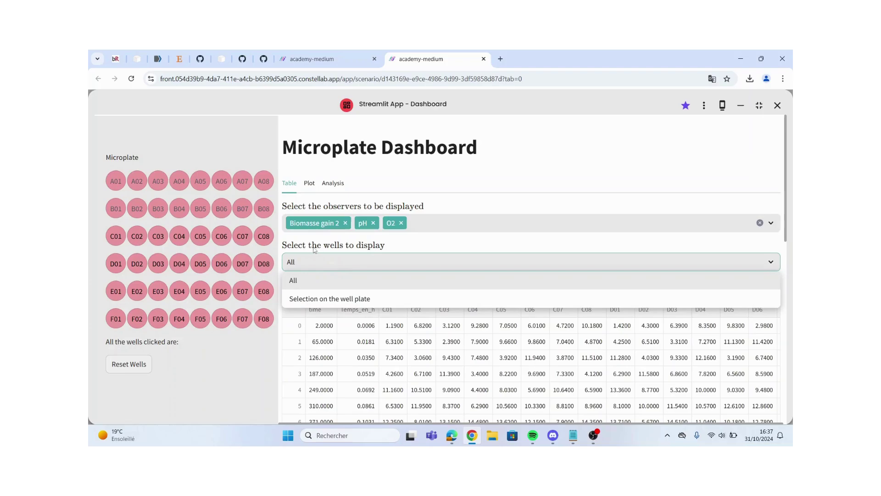
left_click(334, 248)
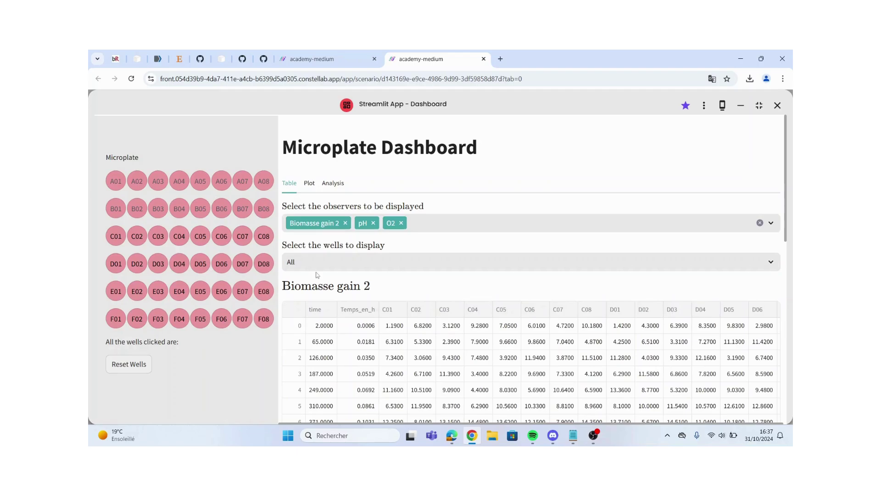
left_click(317, 264)
left_click(337, 299)
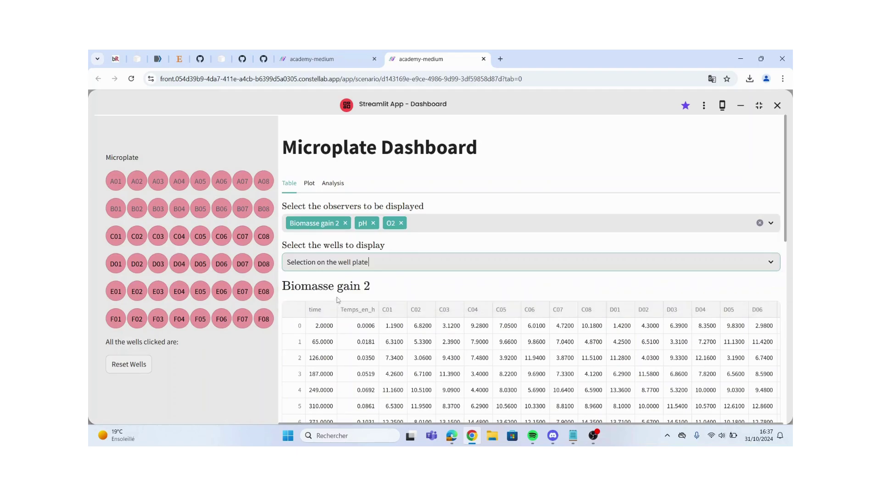
scroll(429, 293, "down", 1)
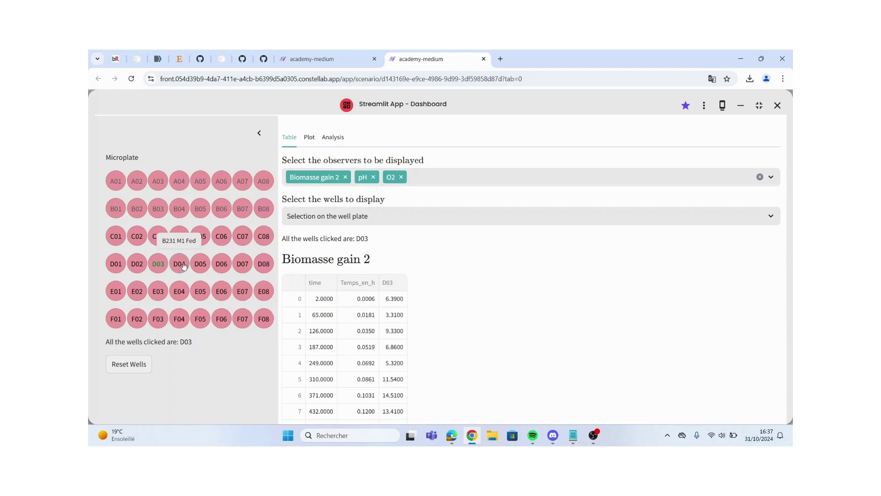
left_click(183, 270)
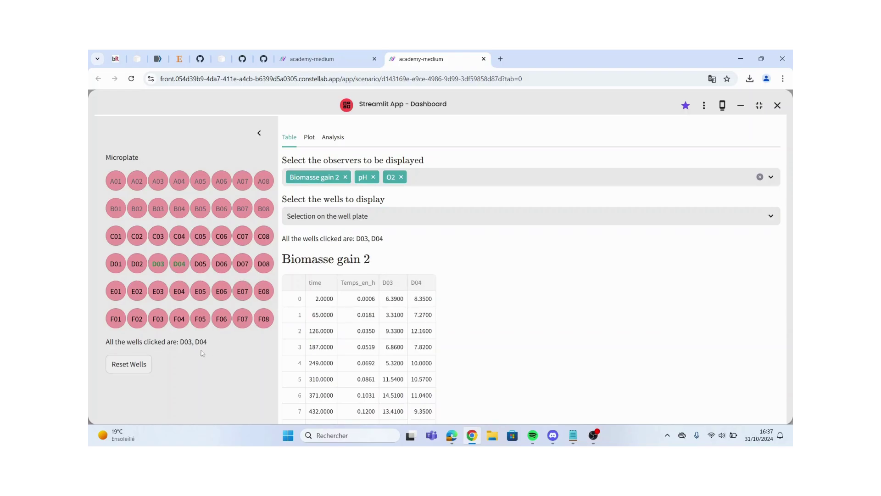
Examine the list of selected wells and the Biomasse gain 2, pH and O2 tables filtered to them.
left_click_drag(282, 239, 388, 246)
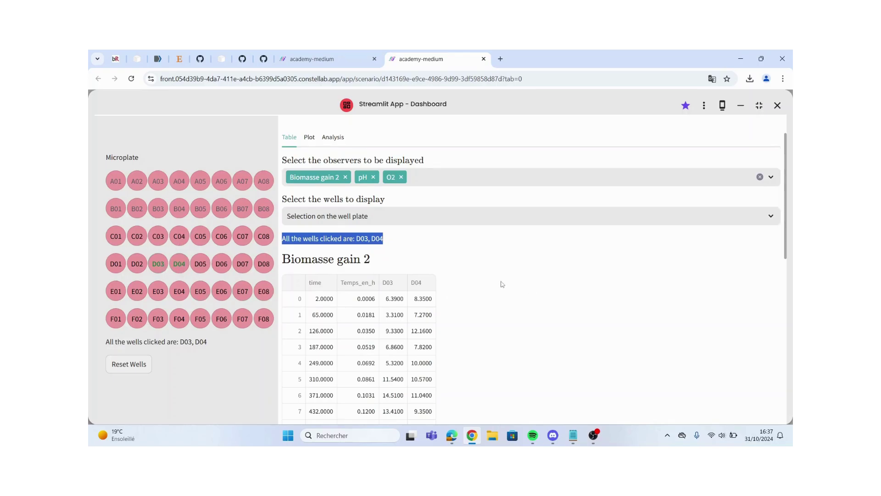
scroll(502, 284, "down", 2)
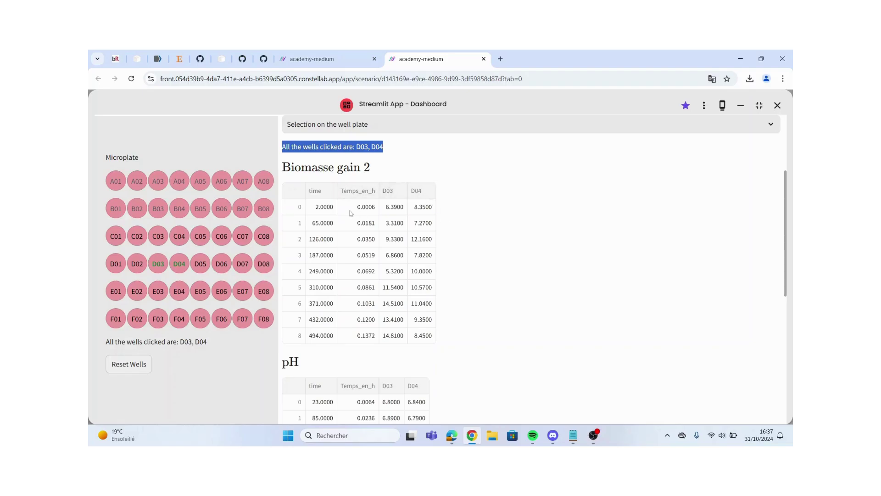
scroll(519, 276, "down", 2)
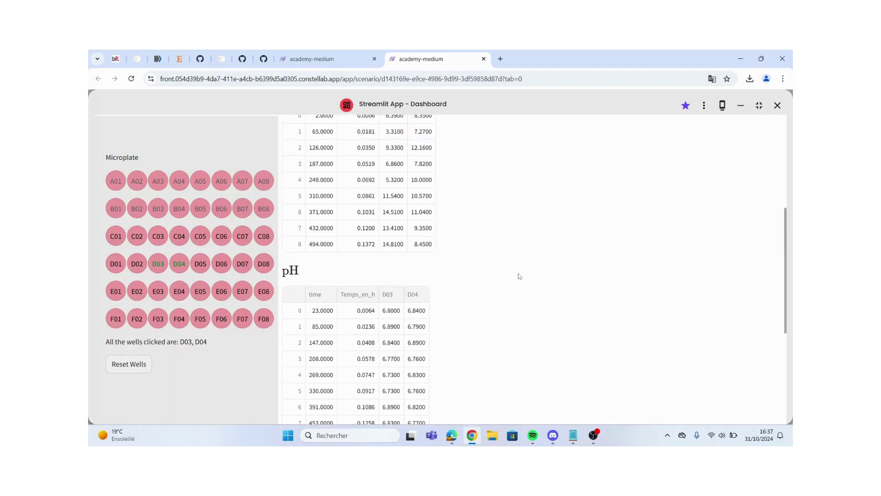
scroll(519, 276, "down", 4)
scroll(519, 275, "up", 10)
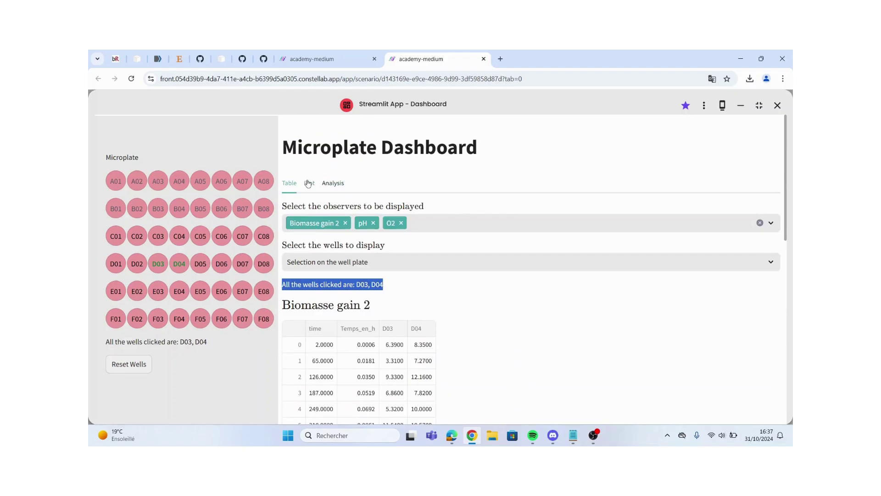
Open the dashboard's plot view and set its displayed wells to "Selection on the well plate".
left_click(308, 183)
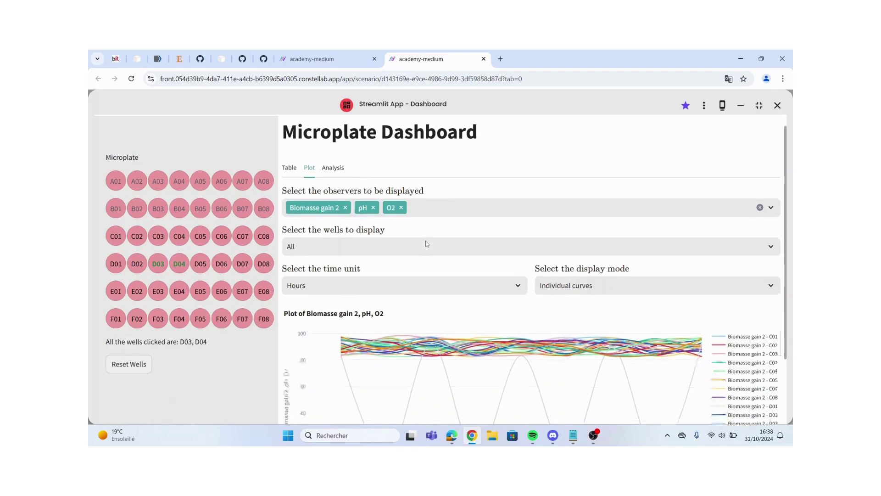
scroll(367, 229, "down", 2)
left_click(335, 168)
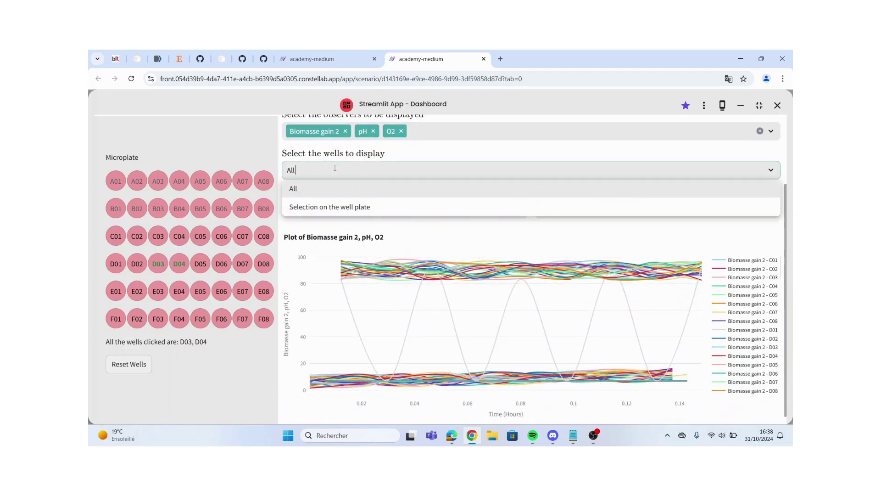
left_click(339, 211)
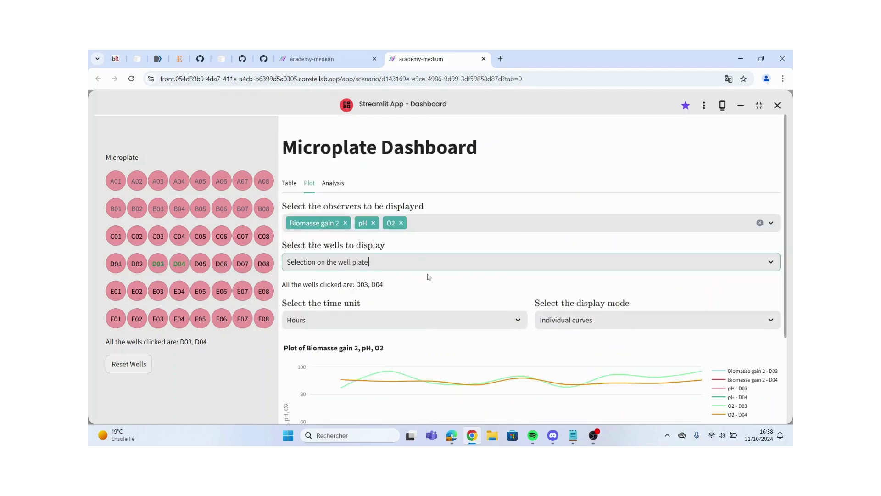
Check the options offered for the plot's time unit and display mode.
scroll(427, 271, "down", 3)
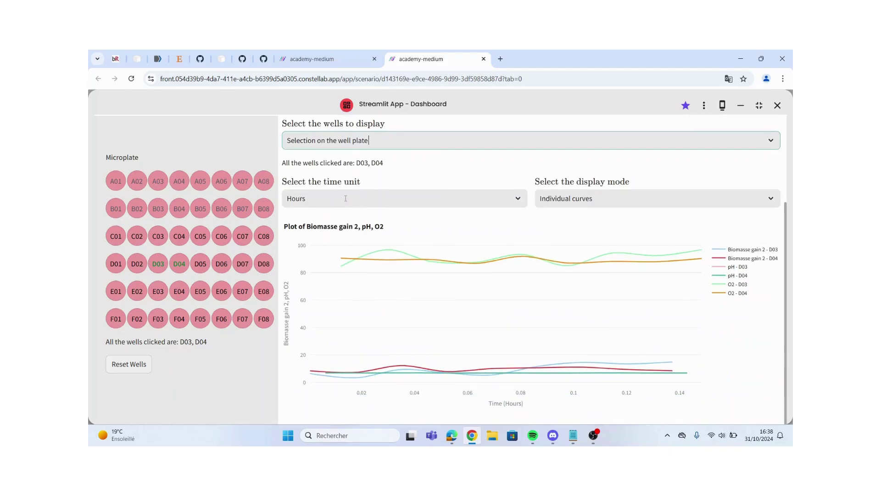
left_click(325, 201)
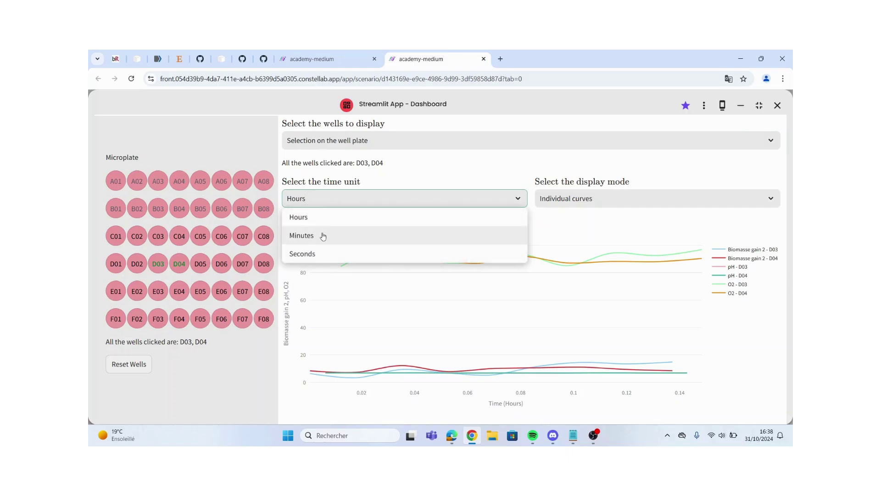
left_click(481, 184)
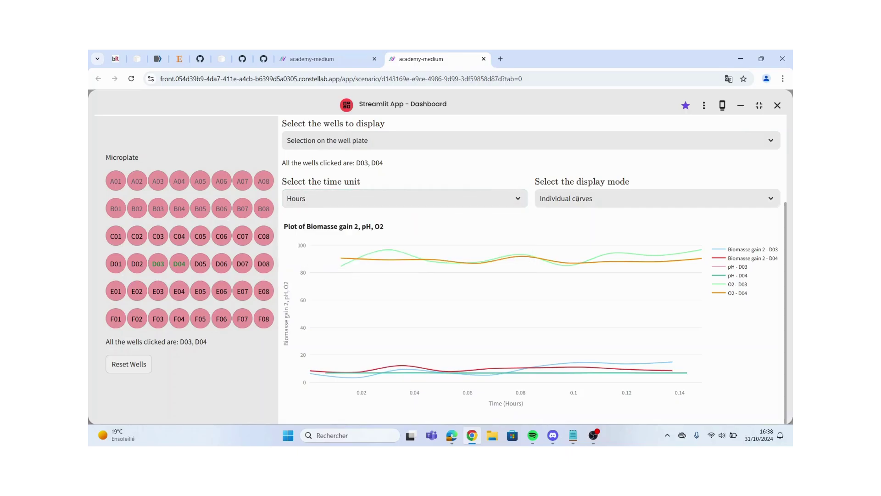
left_click(601, 198)
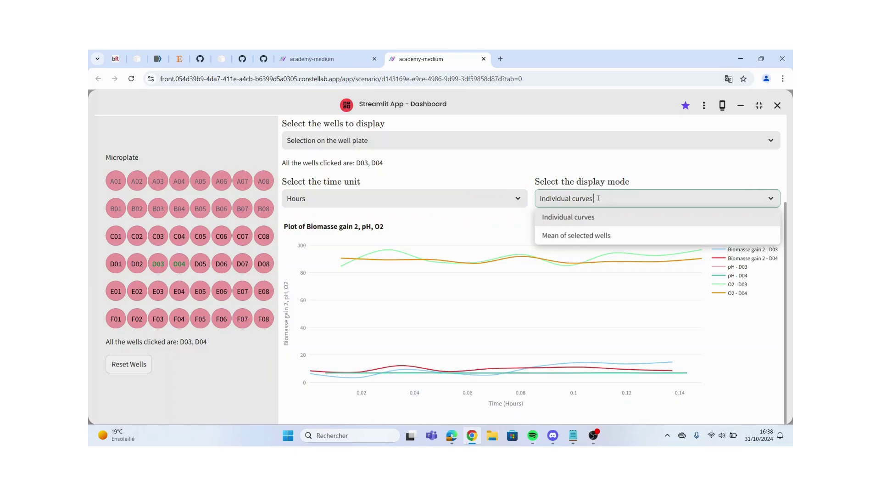
left_click(640, 220)
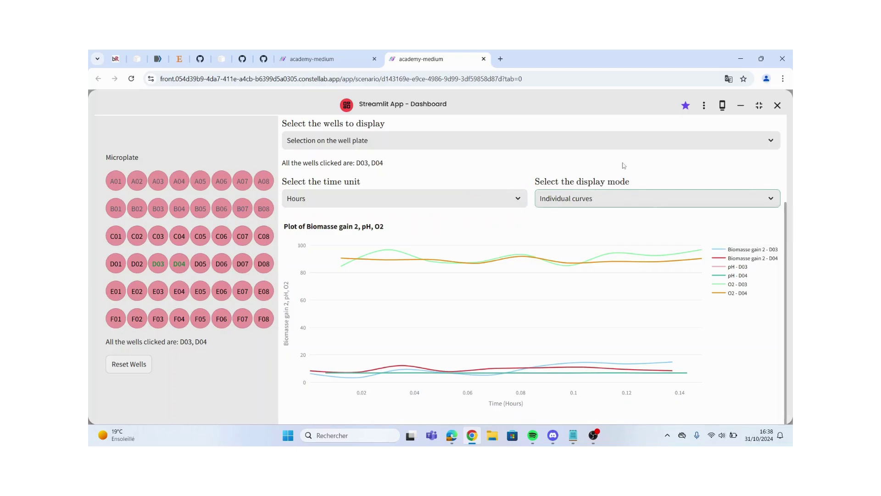
Set the plot's display mode to "Mean of selected wells" and view the mean curves of the selected wells.
left_click(624, 166)
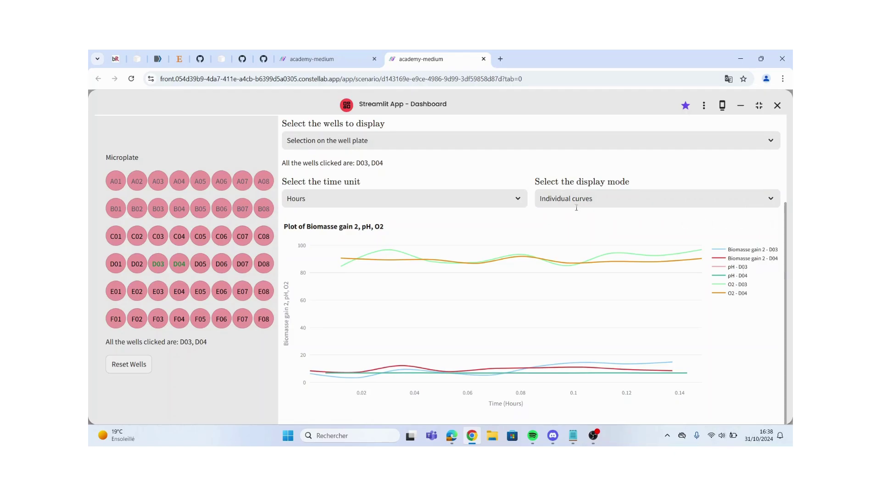
left_click(589, 201)
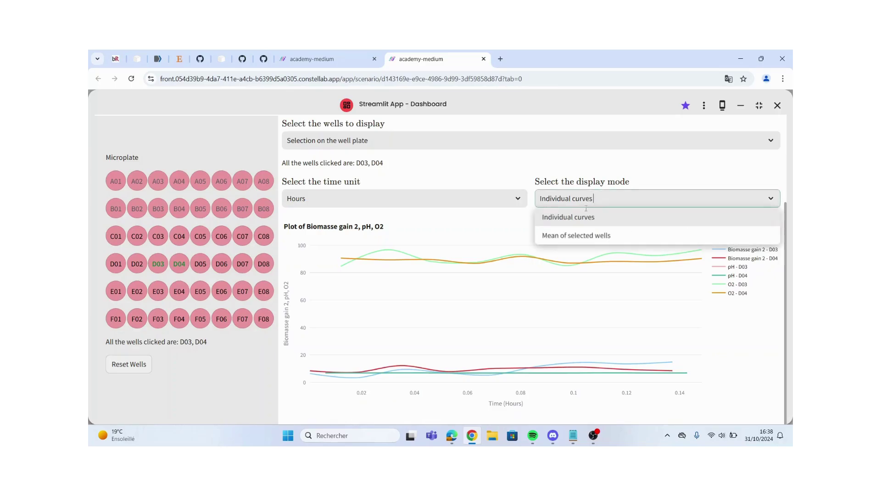
left_click(559, 235)
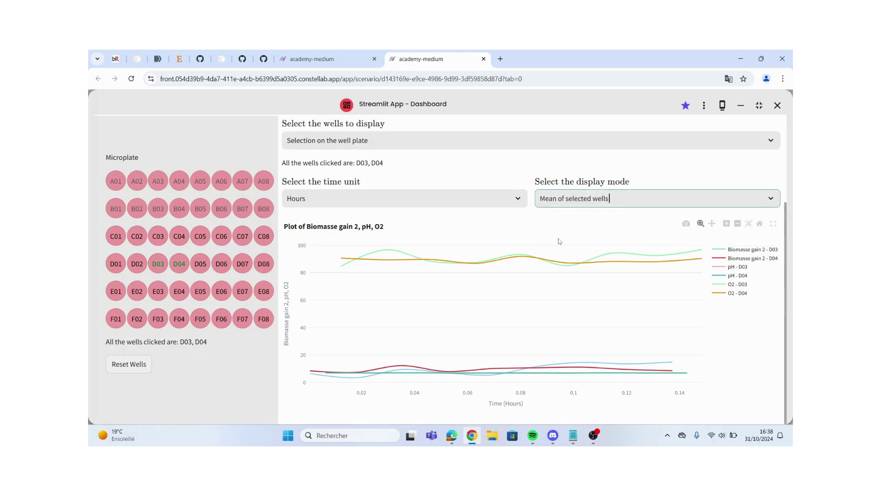
scroll(596, 257, "down", 3)
scroll(615, 264, "down", 1)
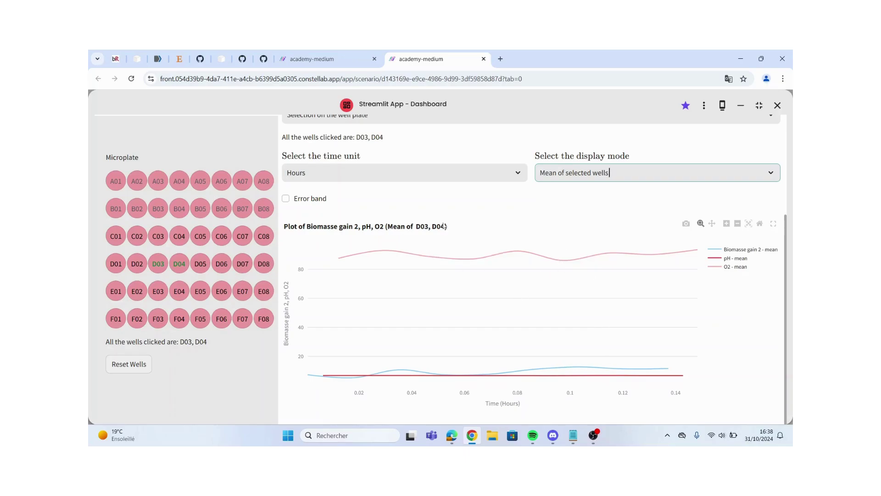
Add the error band to the mean plot of Biomasse gain 2, pH and O2 and view it.
scroll(447, 234, "up", 3)
scroll(456, 256, "down", 3)
scroll(466, 243, "up", 1)
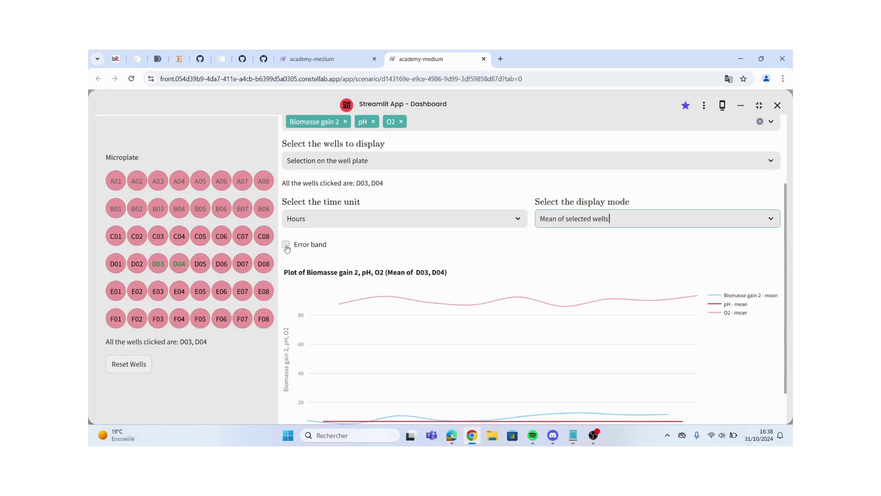
left_click(285, 245)
scroll(489, 272, "down", 3)
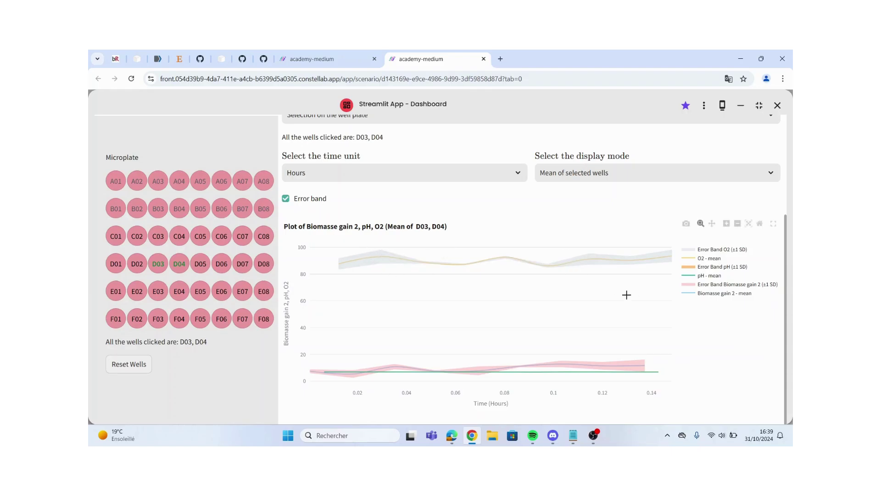
scroll(460, 280, "up", 3)
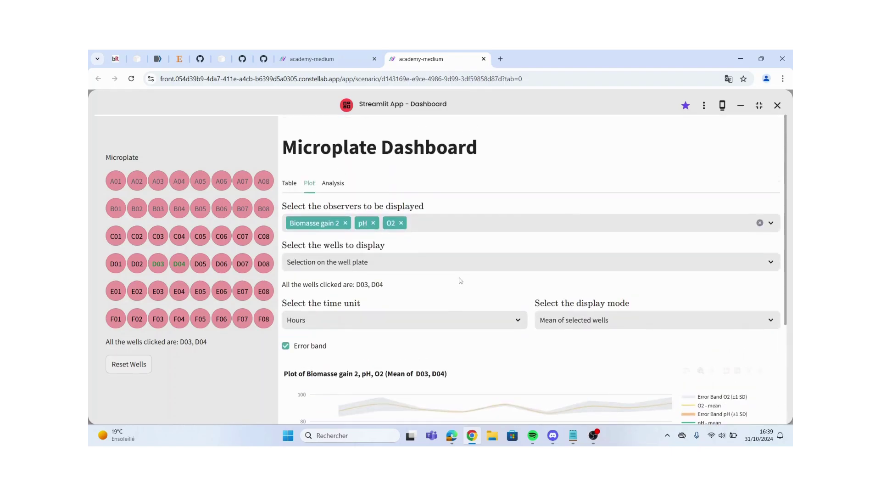
Open the dashboard's analysis view and check its observer options and the logistic growth fitting for the selected wells.
left_click(332, 185)
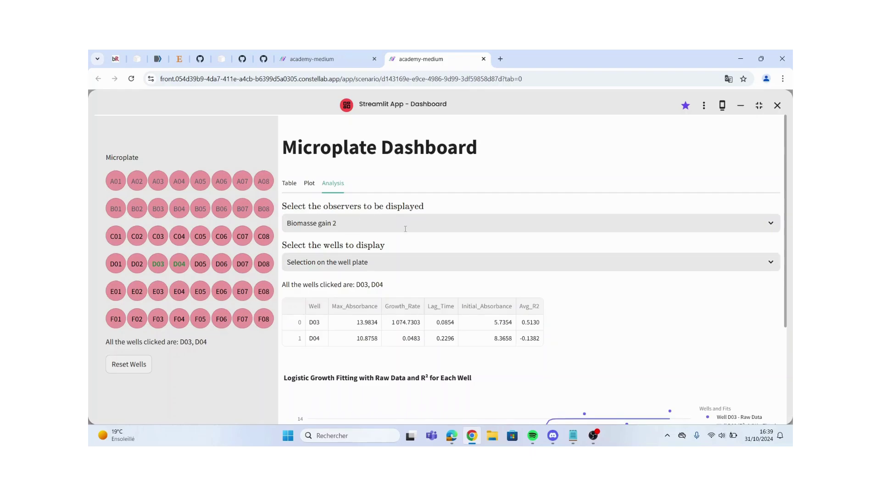
left_click(360, 224)
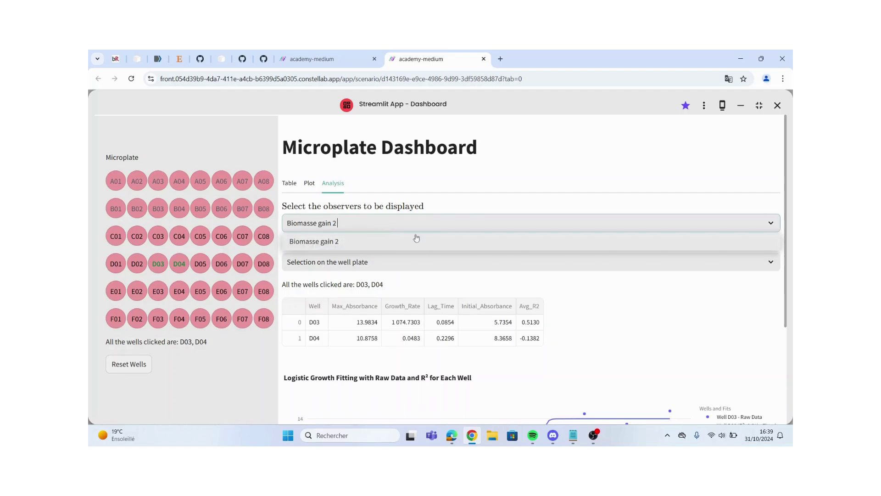
left_click(526, 286)
scroll(453, 264, "down", 2)
scroll(452, 264, "down", 1)
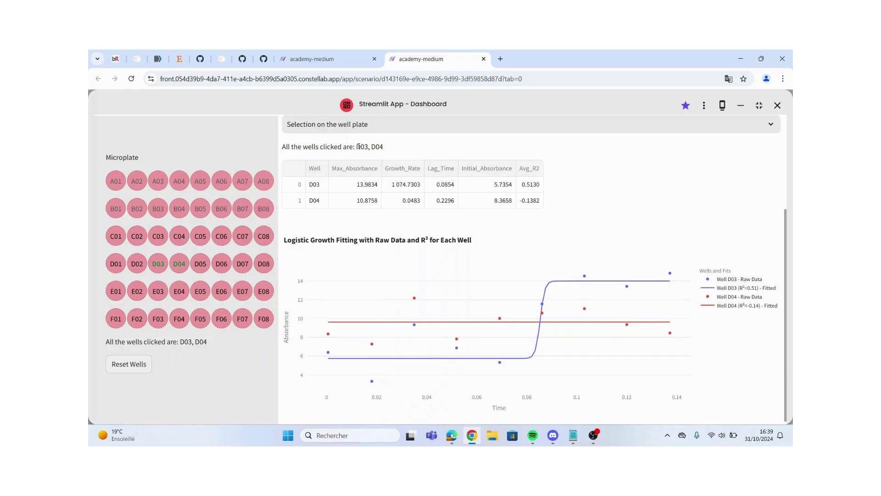
Examine the Max_Absorbance and Growth_Rate values of wells D03 and D04 and their fitted growth curves.
left_click(358, 186)
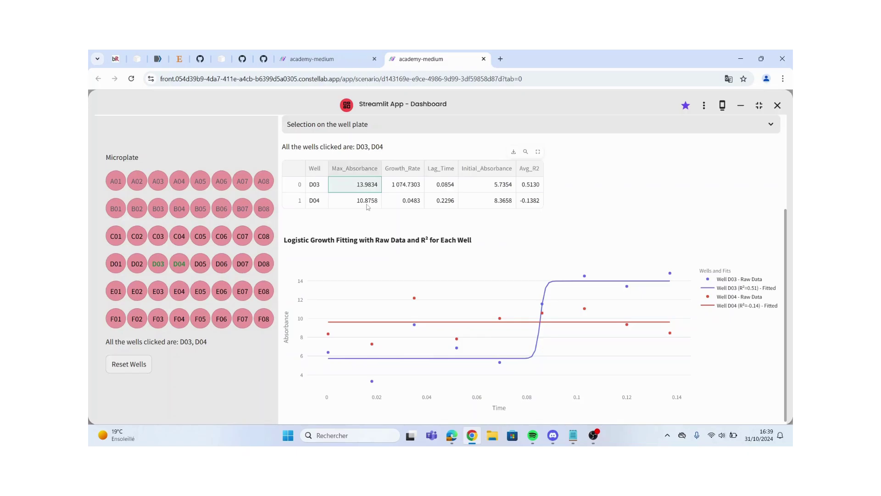
left_click(369, 205)
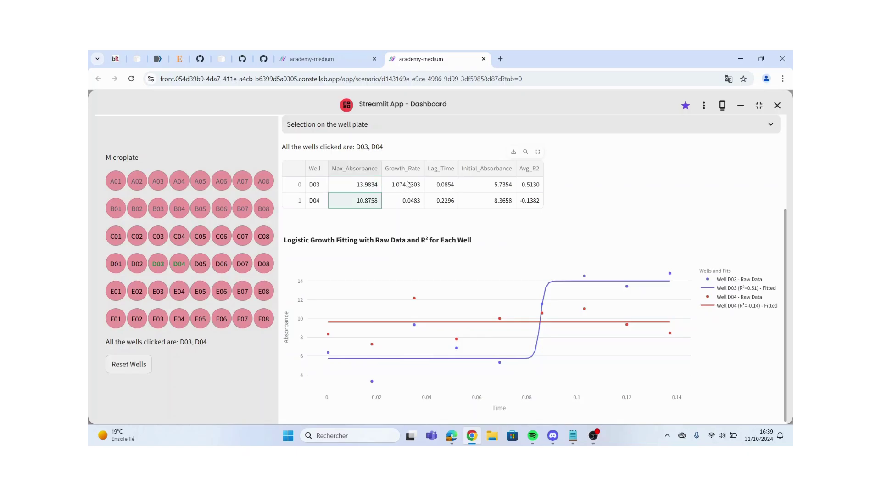
left_click(408, 184)
left_click(414, 200)
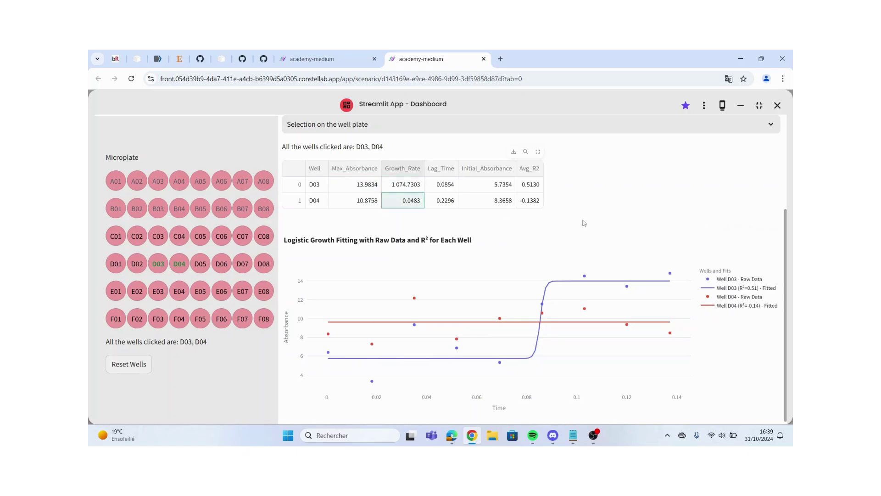
scroll(583, 225, "down", 1)
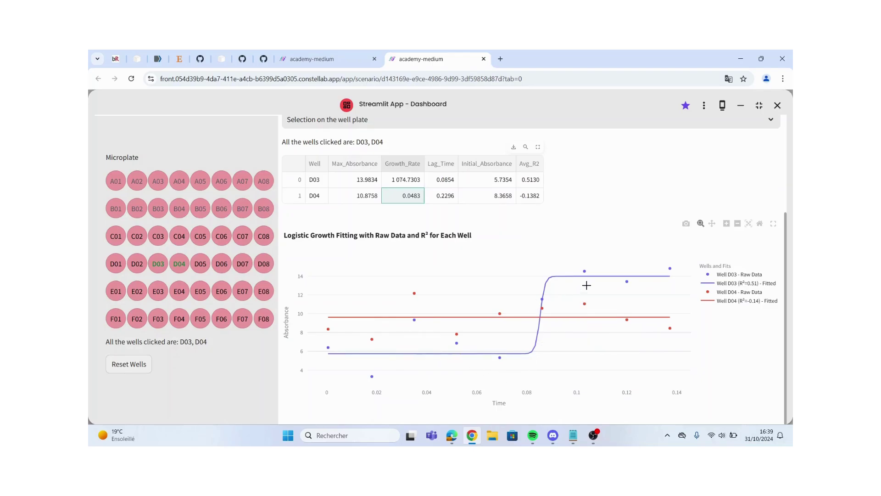
Return to the table view, deselect well D04 and reset the well selection on the microplate.
scroll(423, 294, "up", 3)
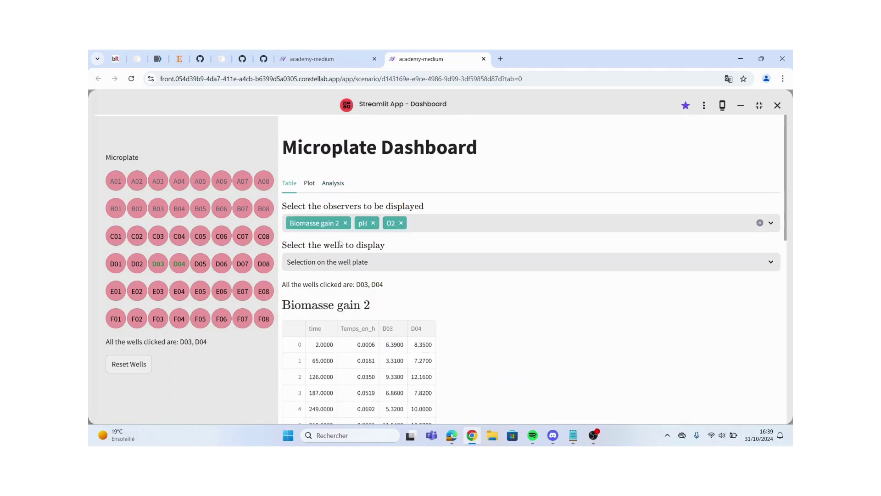
scroll(484, 262, "down", 2)
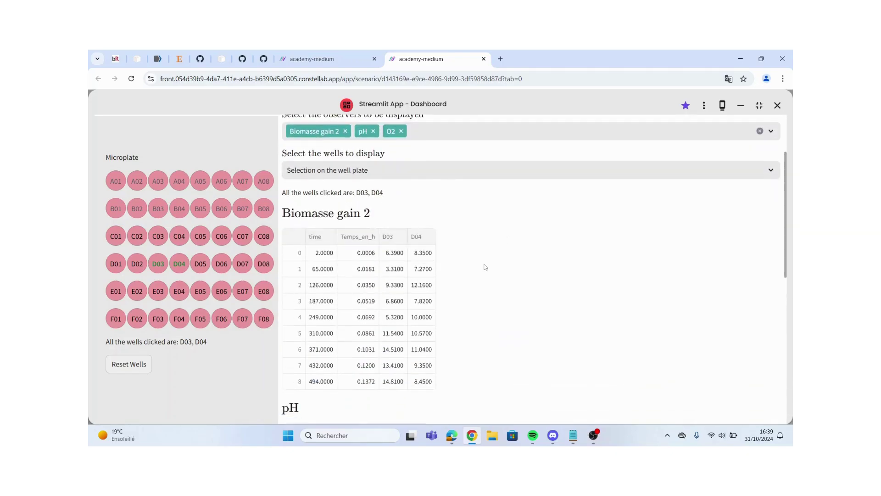
scroll(482, 264, "up", 2)
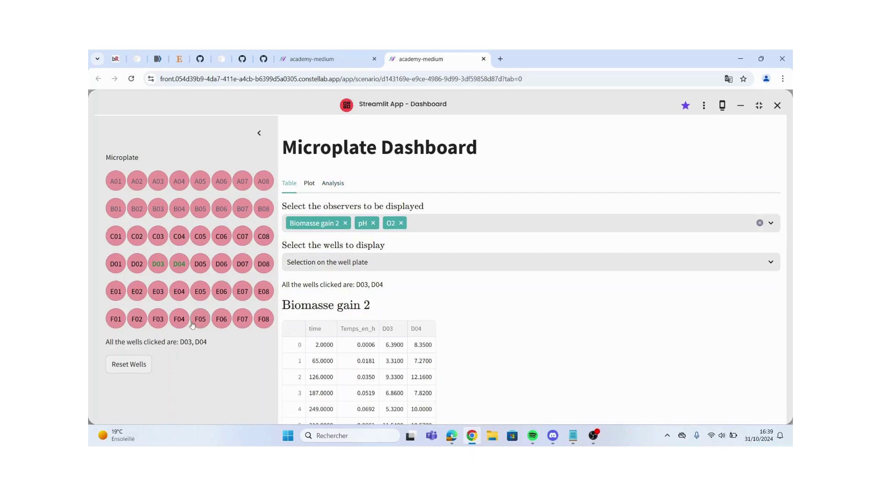
left_click(184, 273)
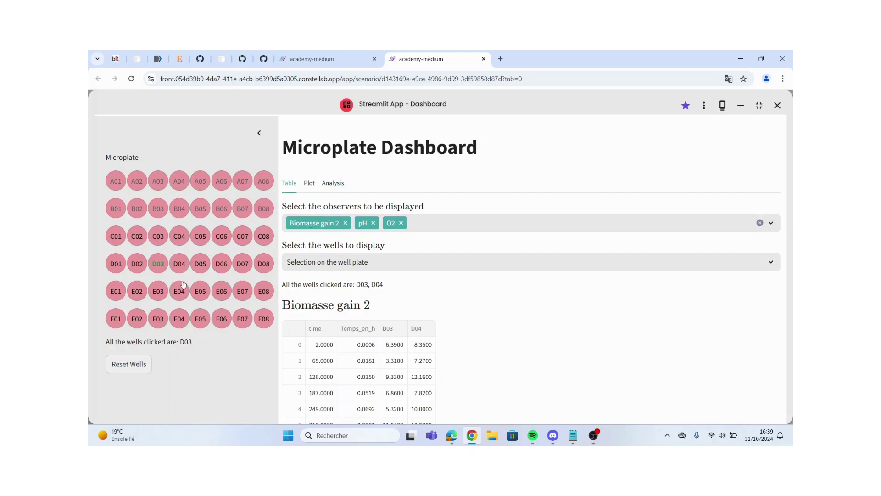
left_click(133, 372)
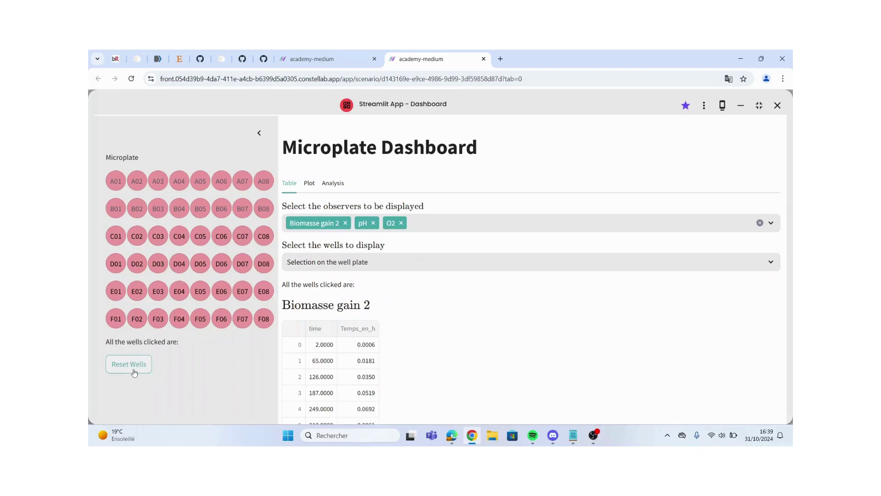